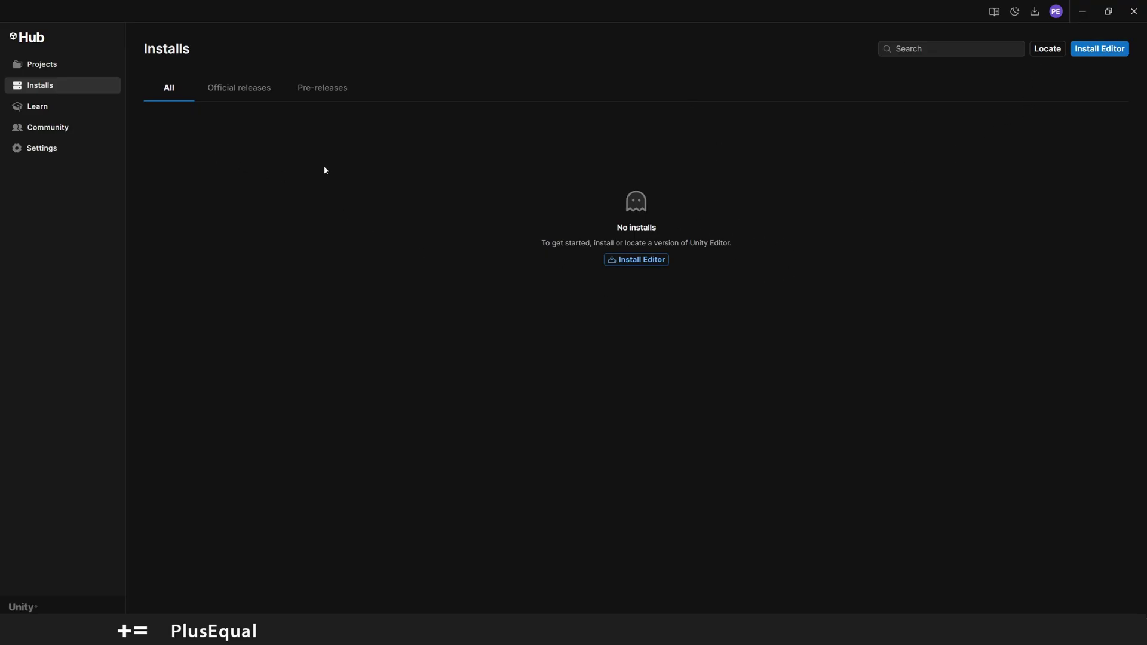
Step: Filter installs by Official releases and Pre-releases, return to All, then open Install Editor
click(231, 91)
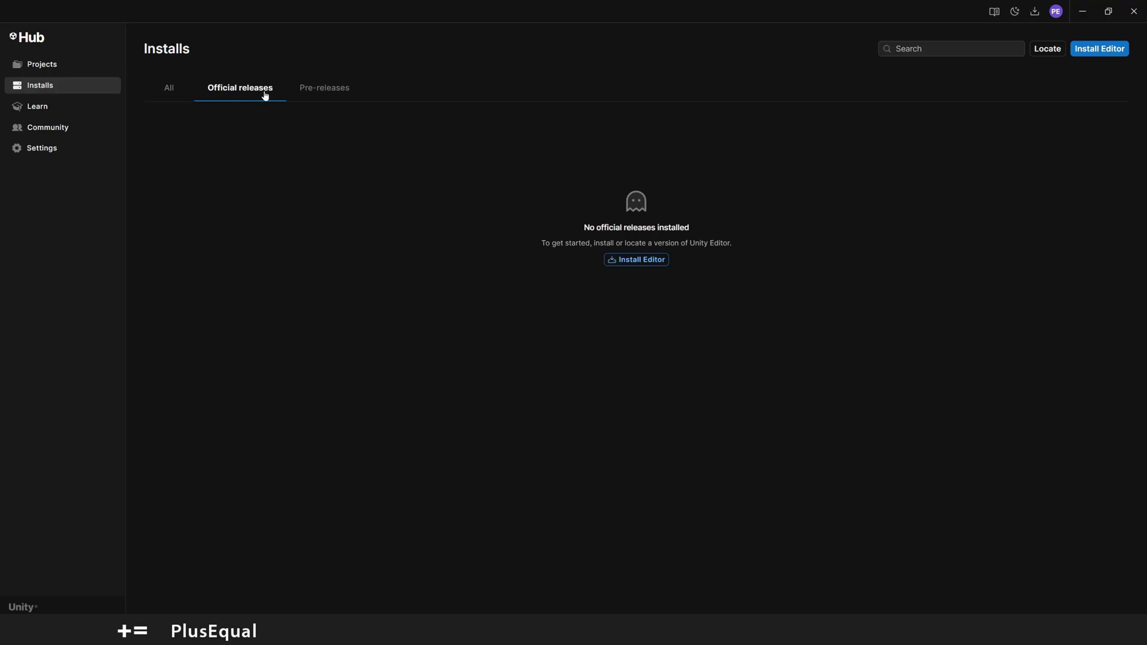
click(320, 94)
click(169, 88)
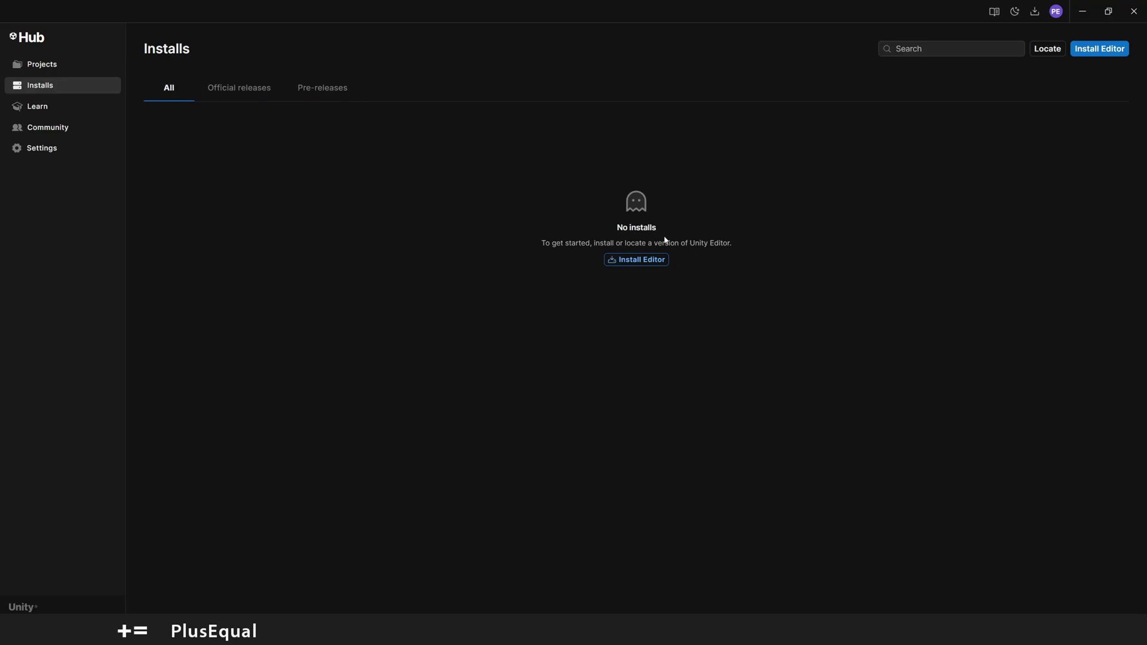
click(633, 259)
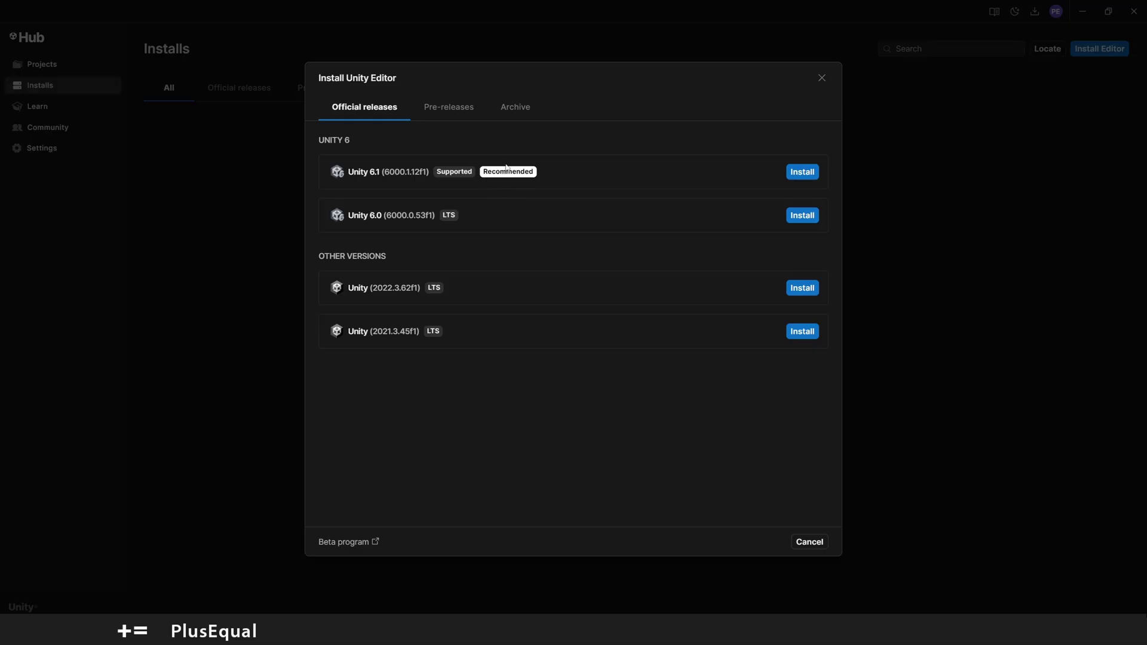
Step: Browse the Pre-releases and Archive editor lists, then return to Official releases
click(461, 109)
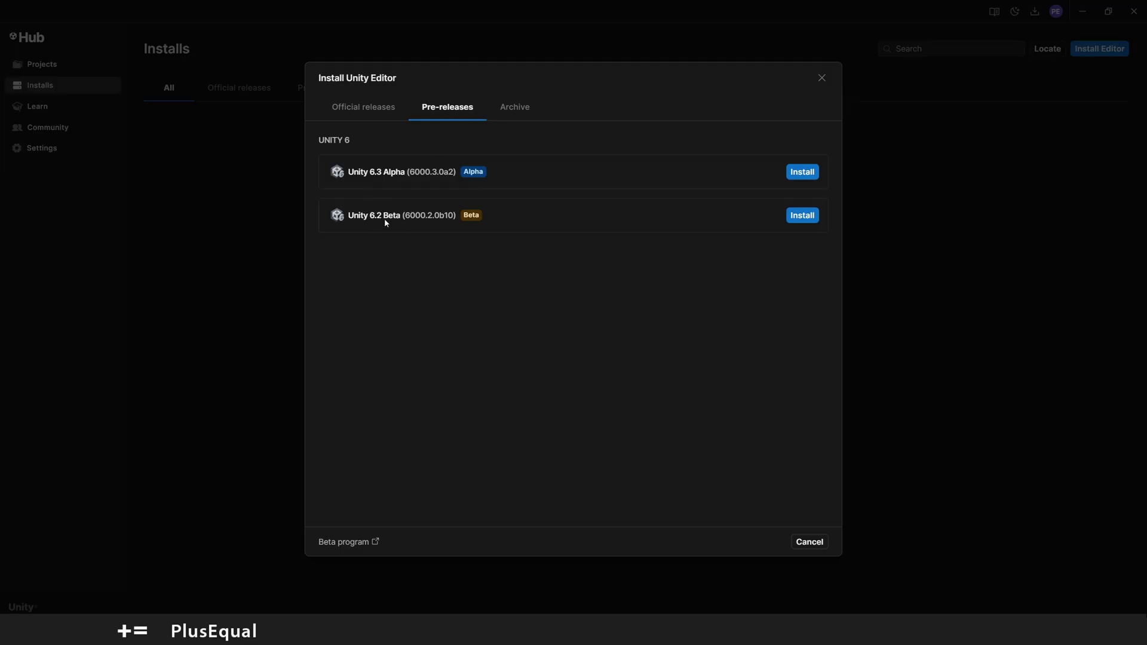
click(514, 108)
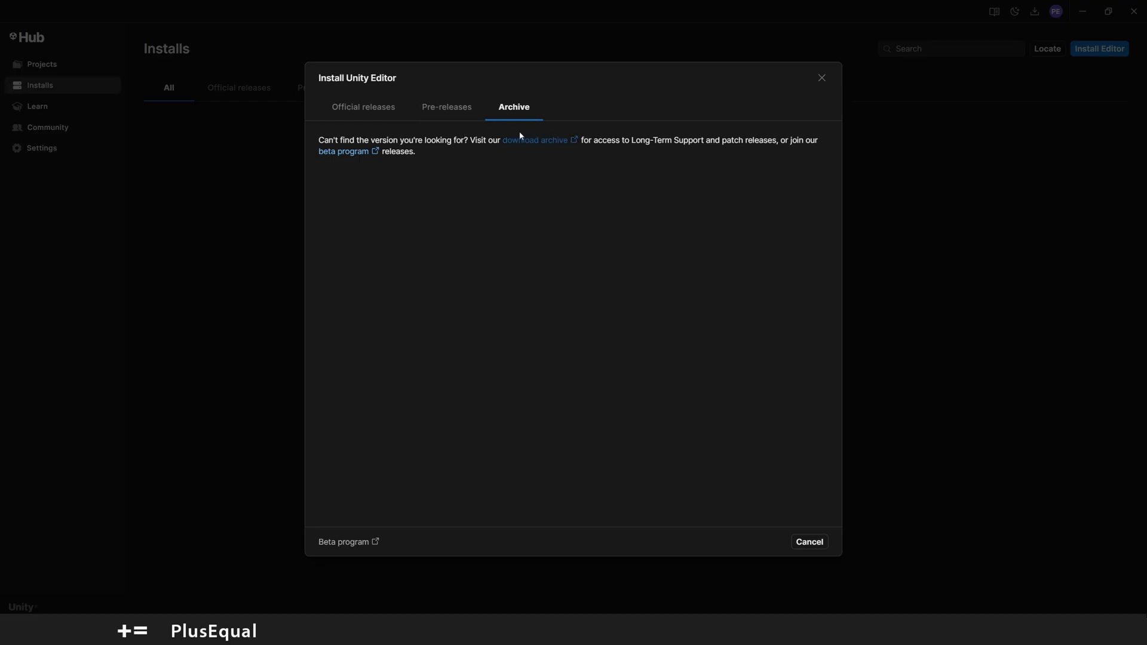
click(376, 107)
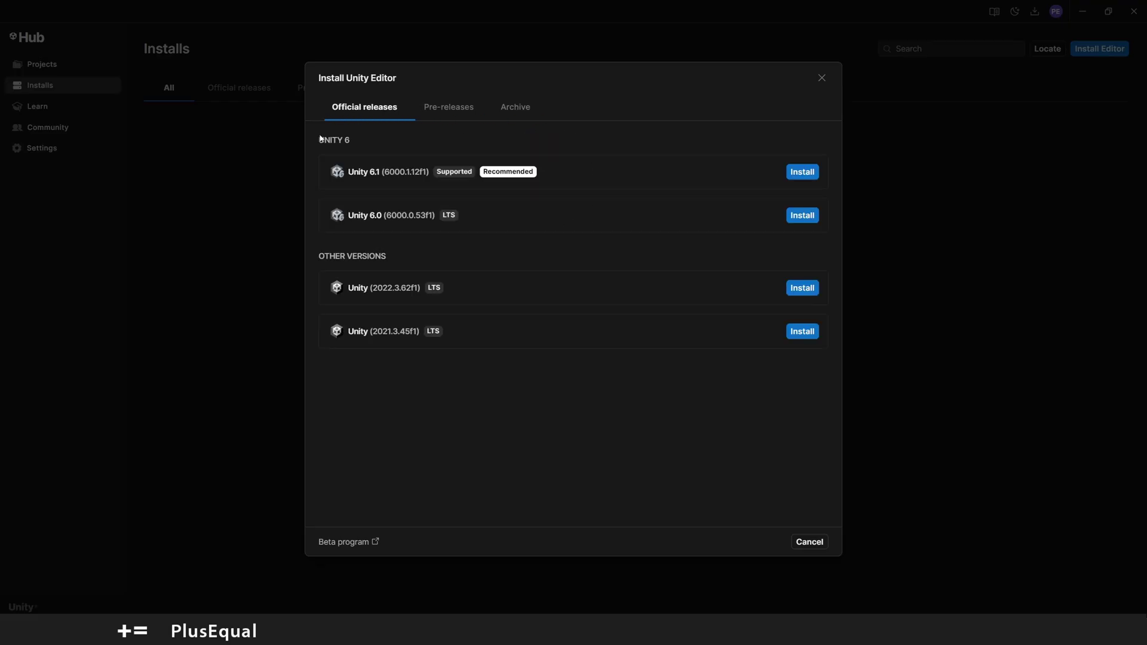
Step: Choose Unity 6.1 for installation and tick the Documentation module
click(800, 173)
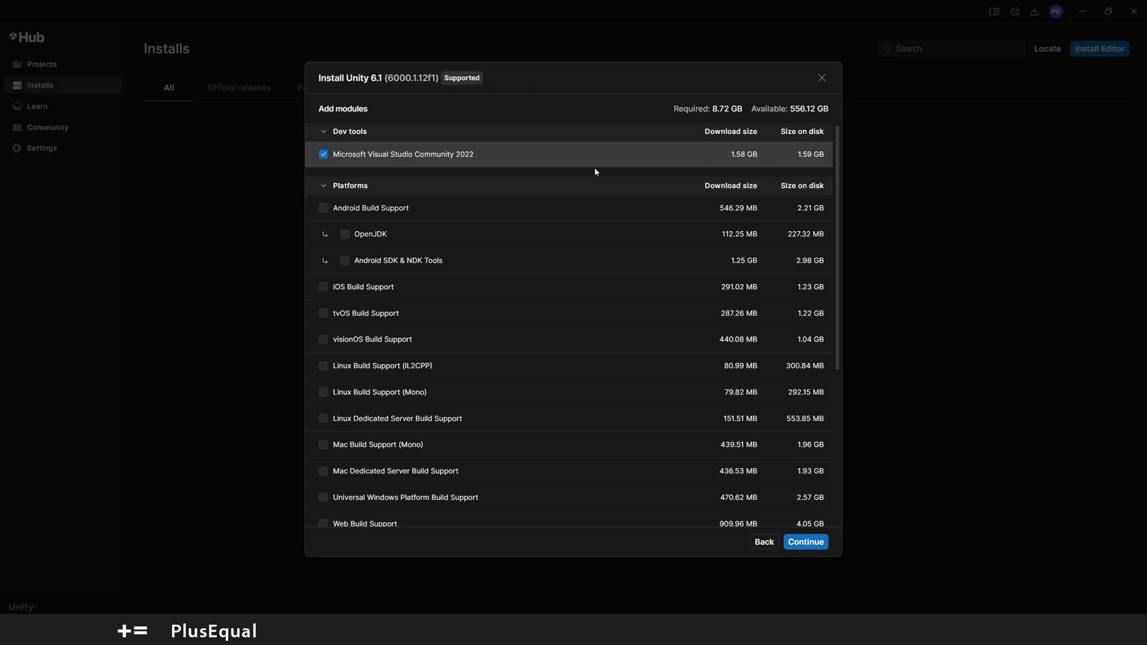
scroll(633, 250, down, 5)
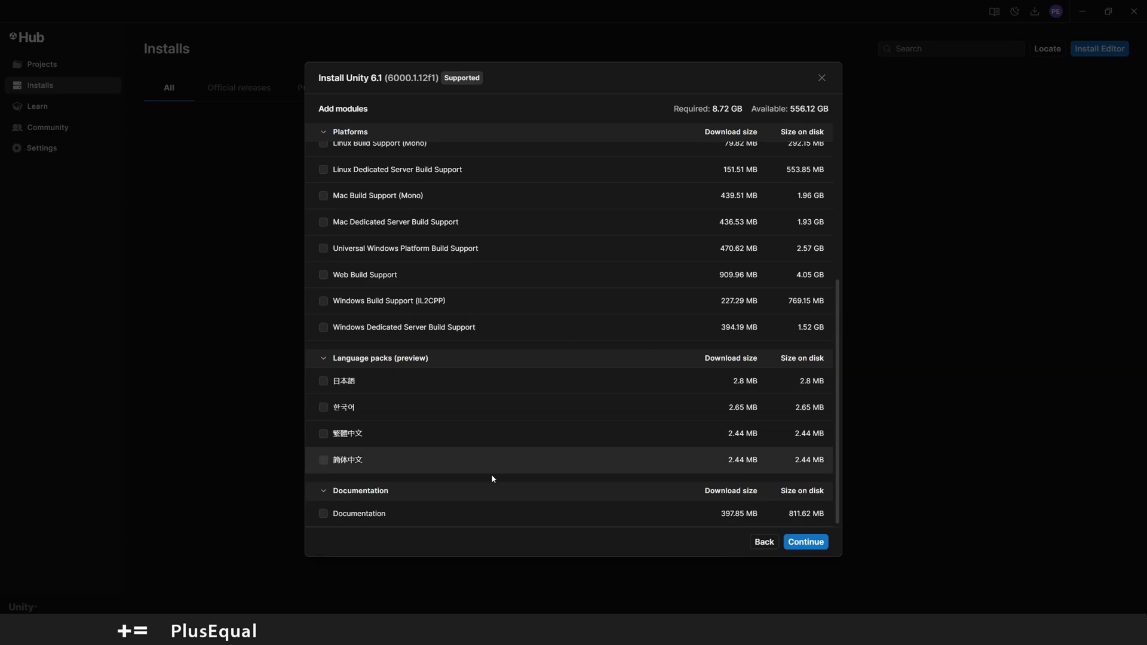
click(323, 516)
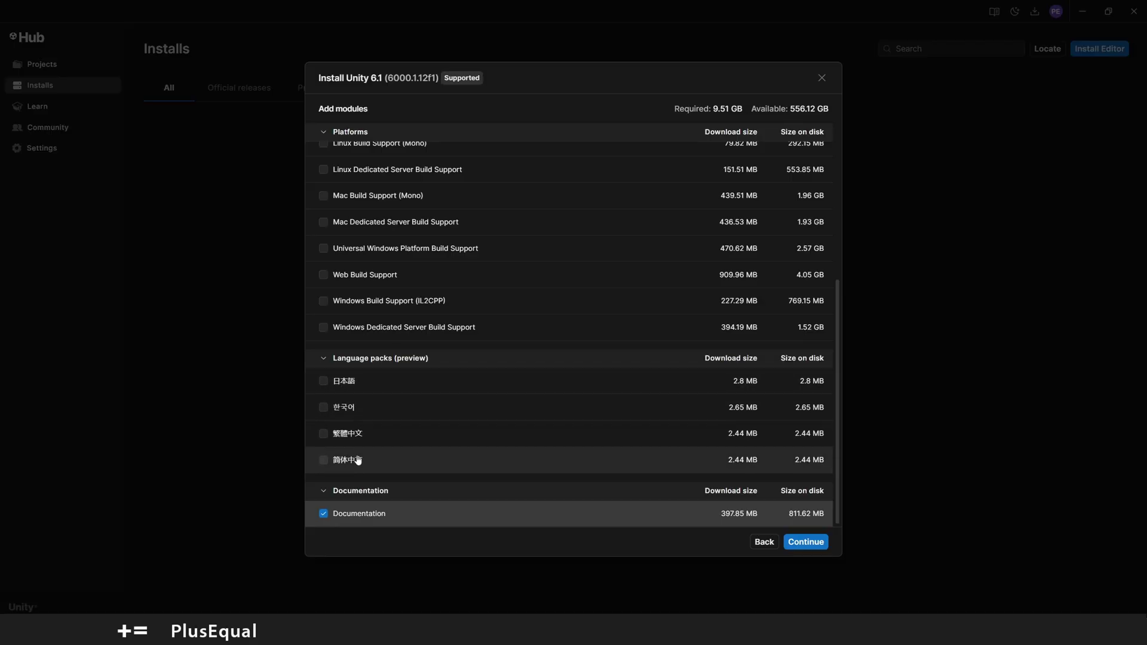
Step: Add Windows Build Support (IL2CPP), Web Build Support and Android Build Support modules
scroll(421, 424, up, 3)
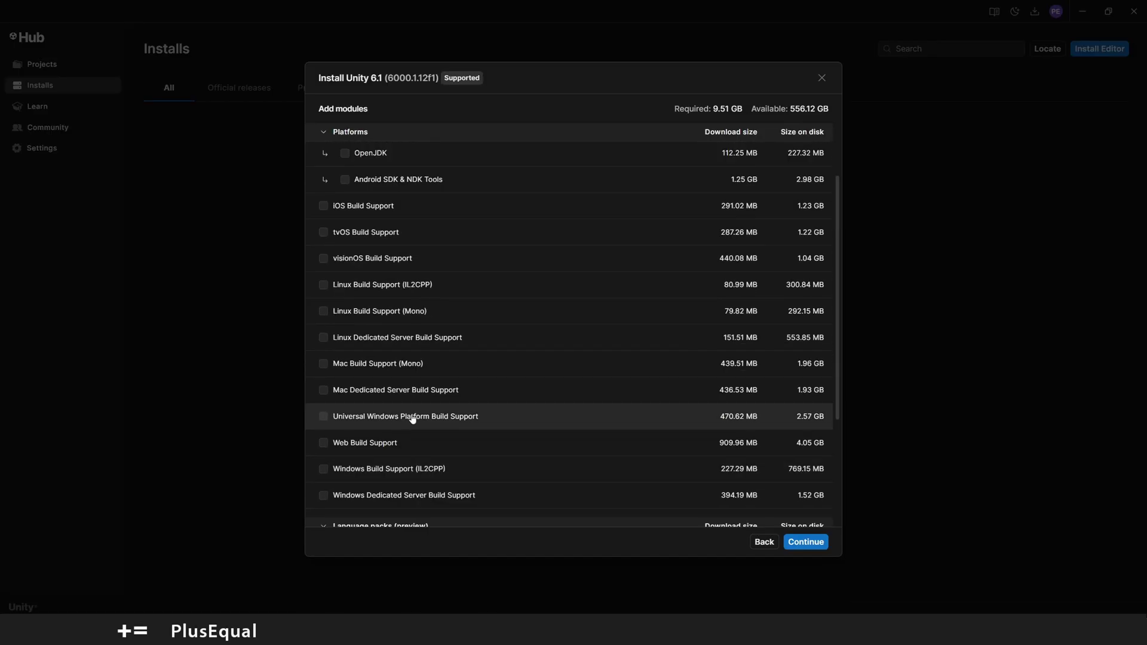
click(323, 470)
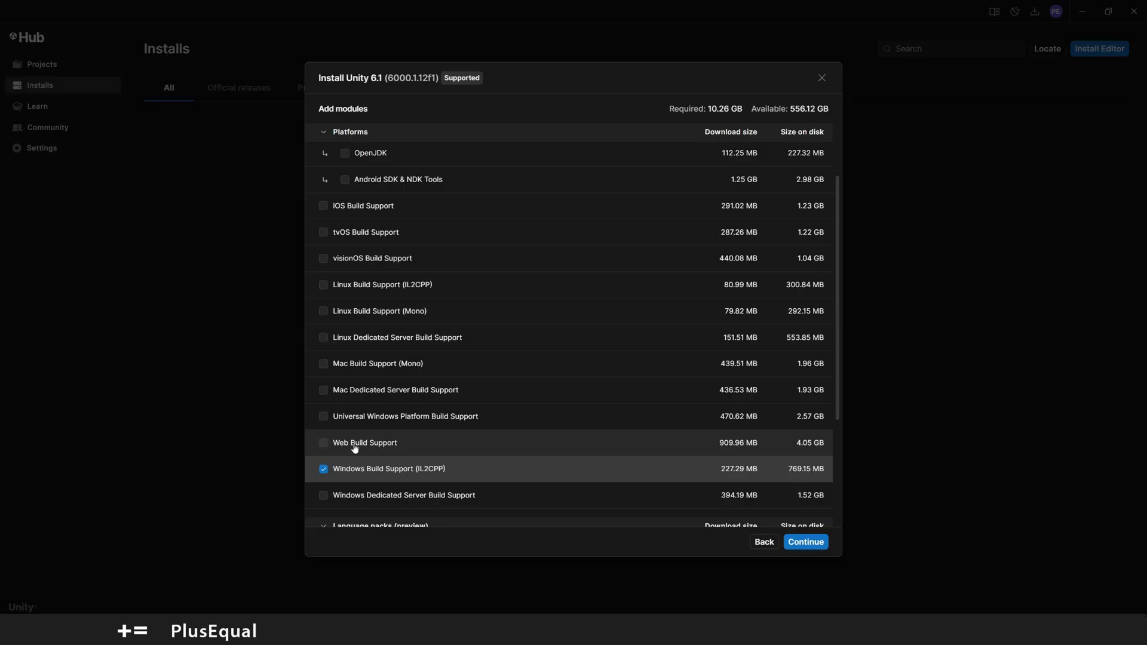
click(324, 443)
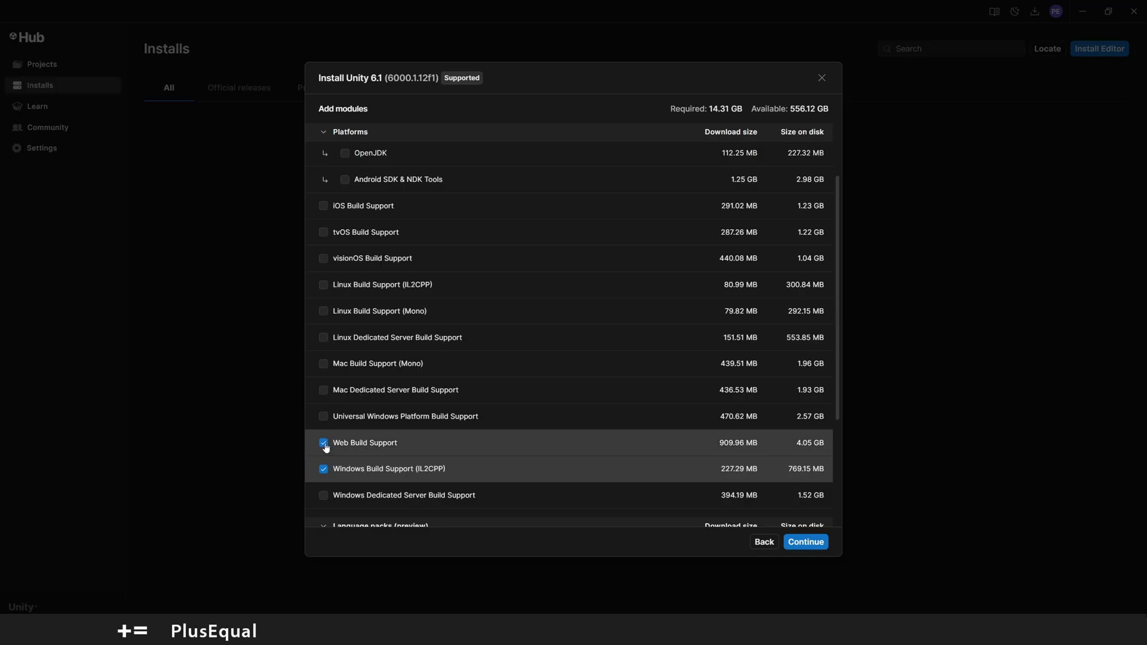
scroll(387, 416, up, 1)
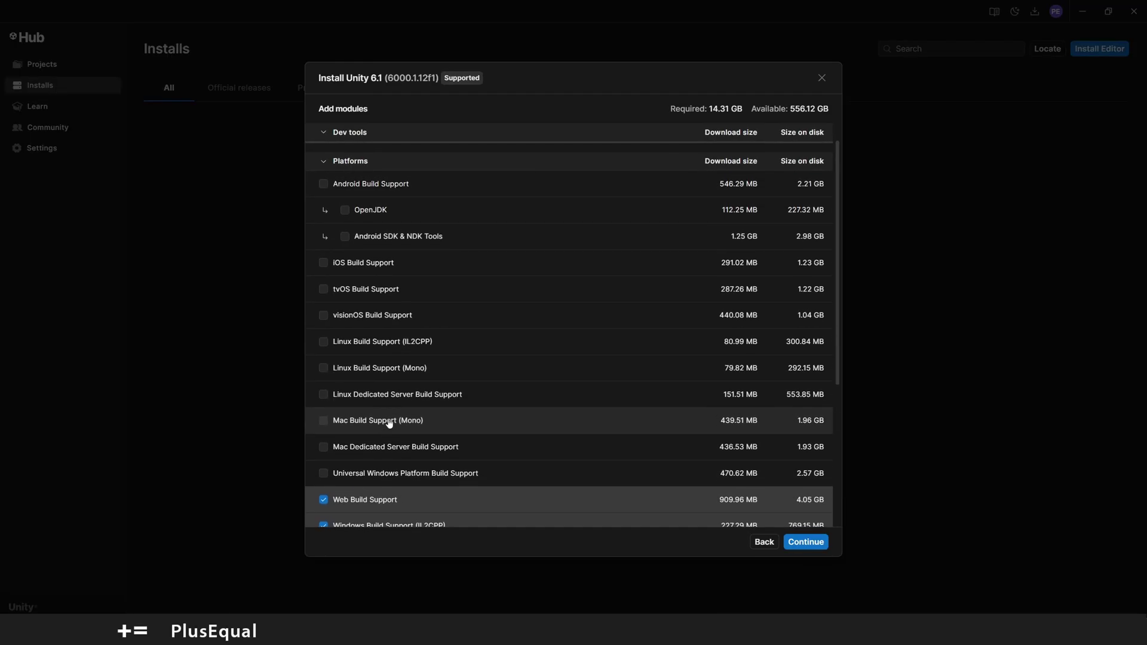
scroll(389, 423, up, 1)
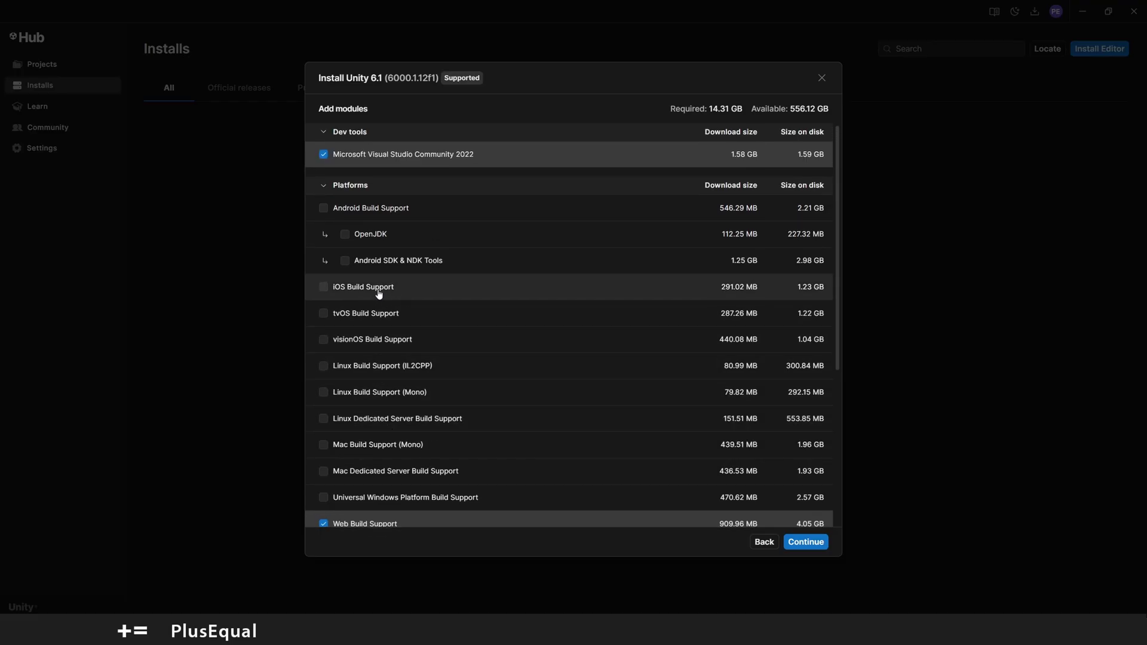
click(324, 209)
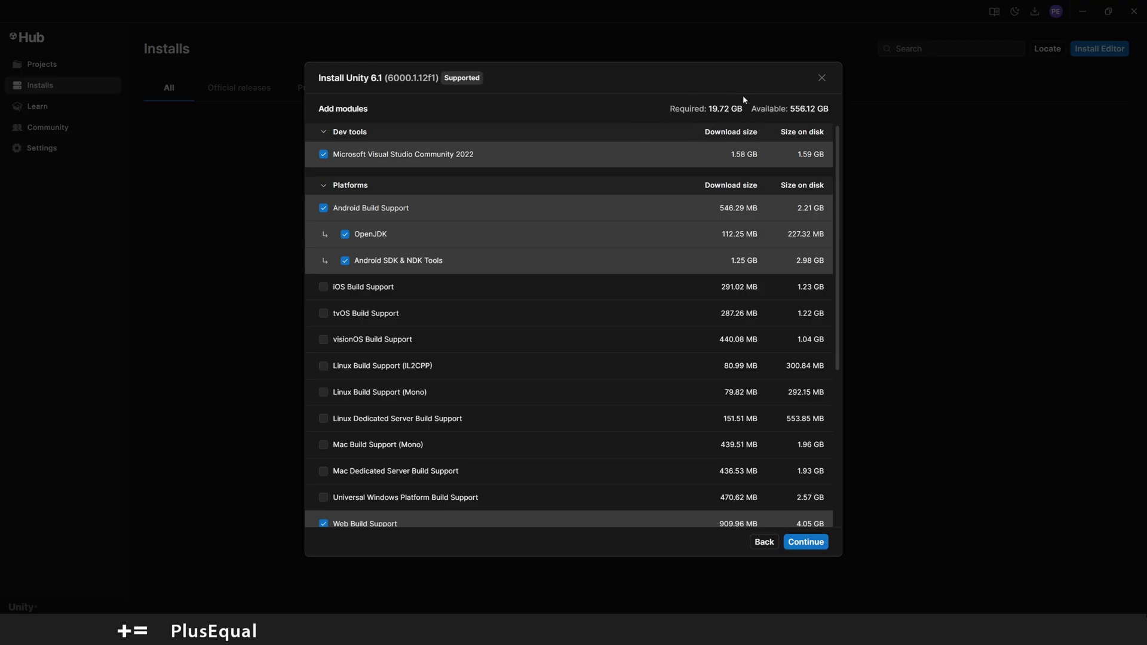
Step: Accept the Visual Studio and Android SDK license terms and begin installing Unity 6.1
click(811, 542)
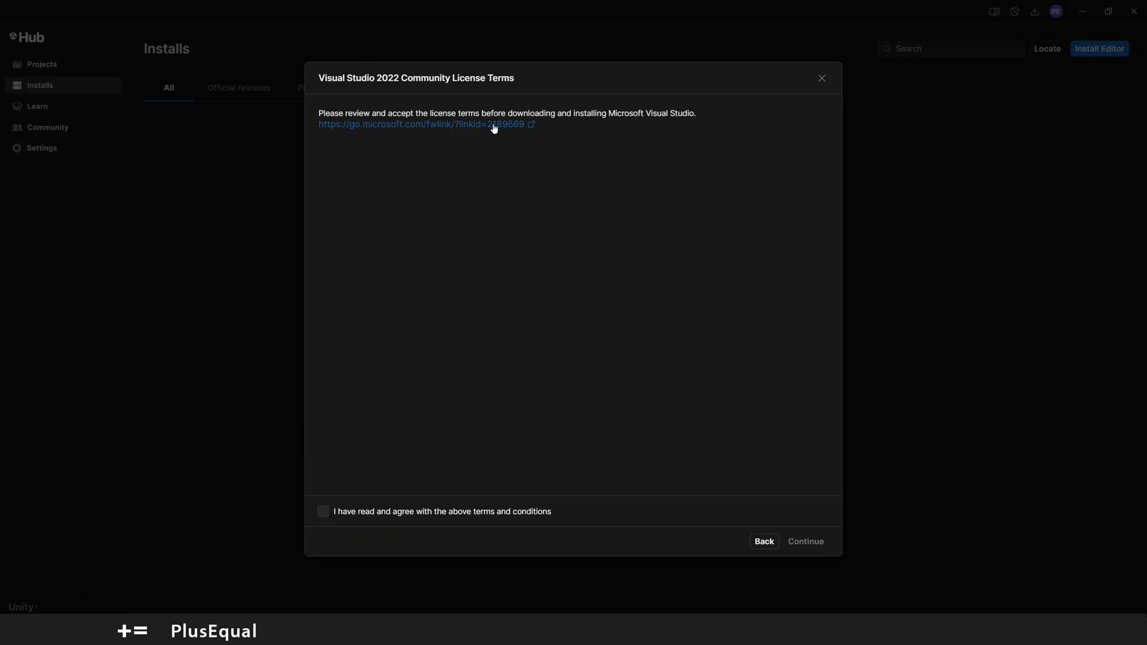
click(333, 517)
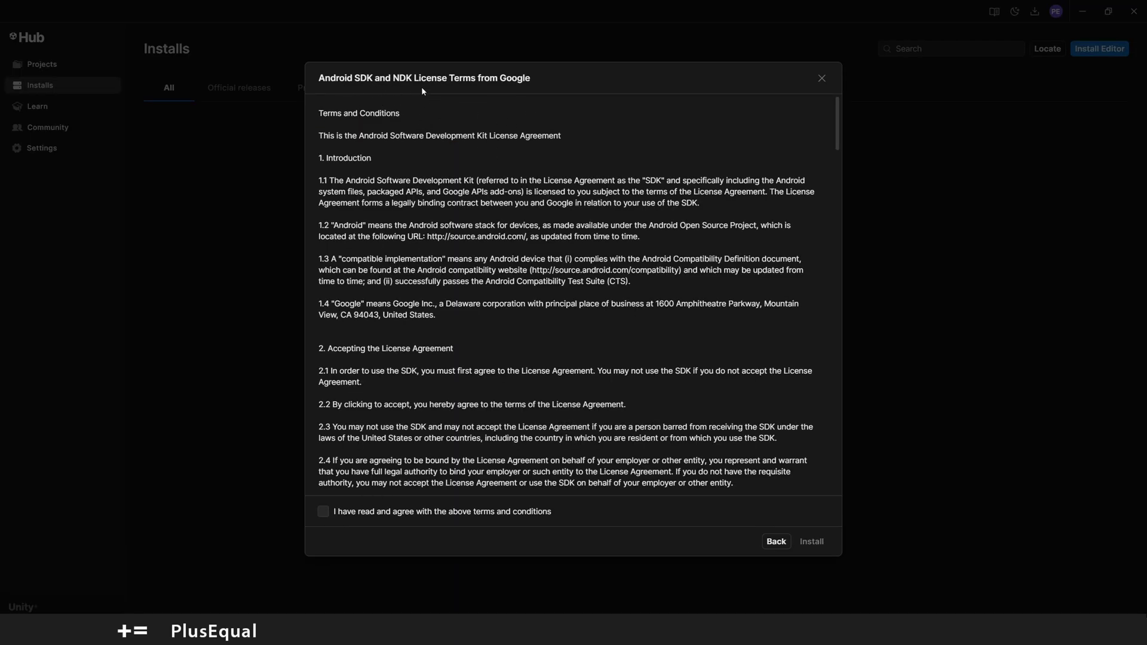
drag(837, 104, 834, 468)
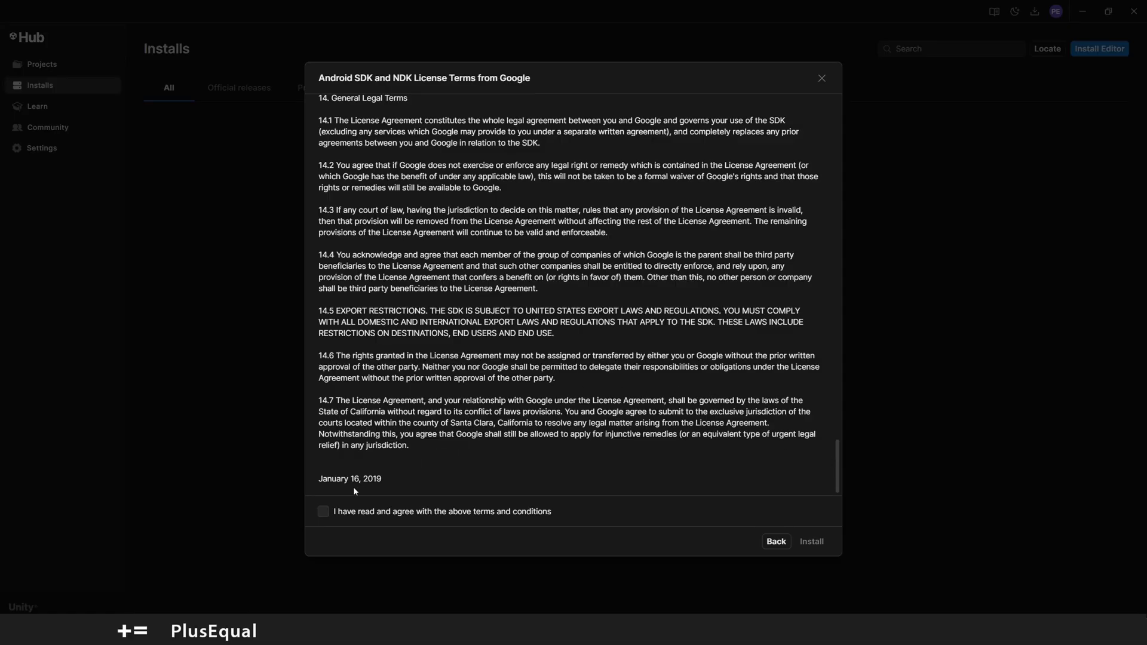
click(323, 512)
click(814, 542)
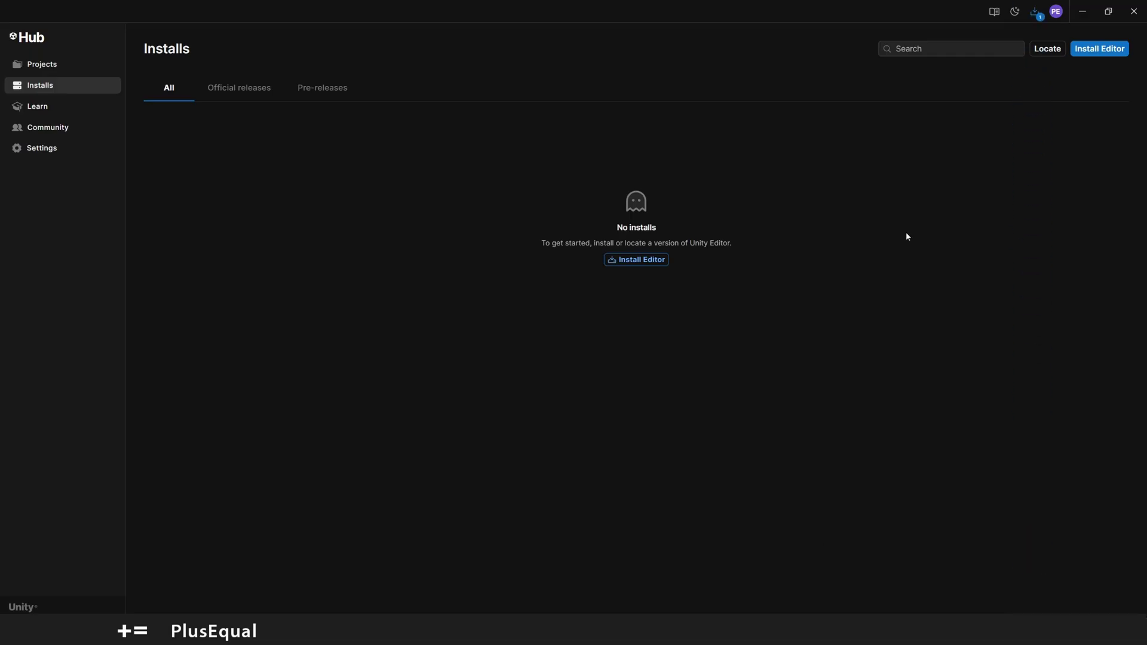
Step: Track download progress, then expand Install complete to review every installed Unity 6.1 module
click(1036, 14)
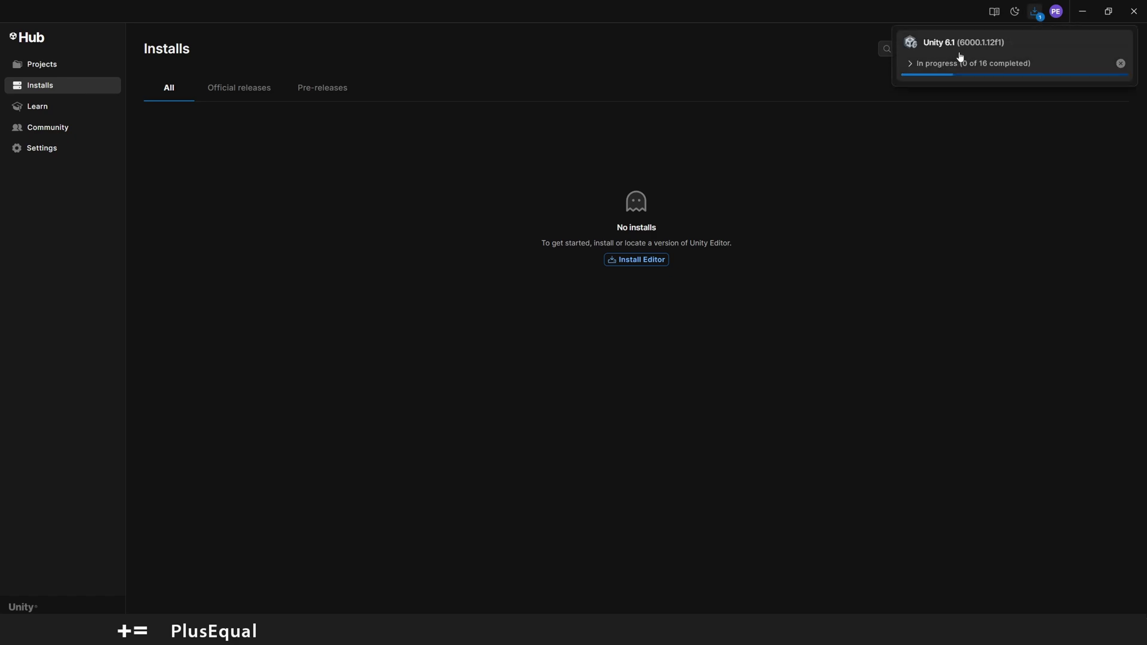
click(911, 69)
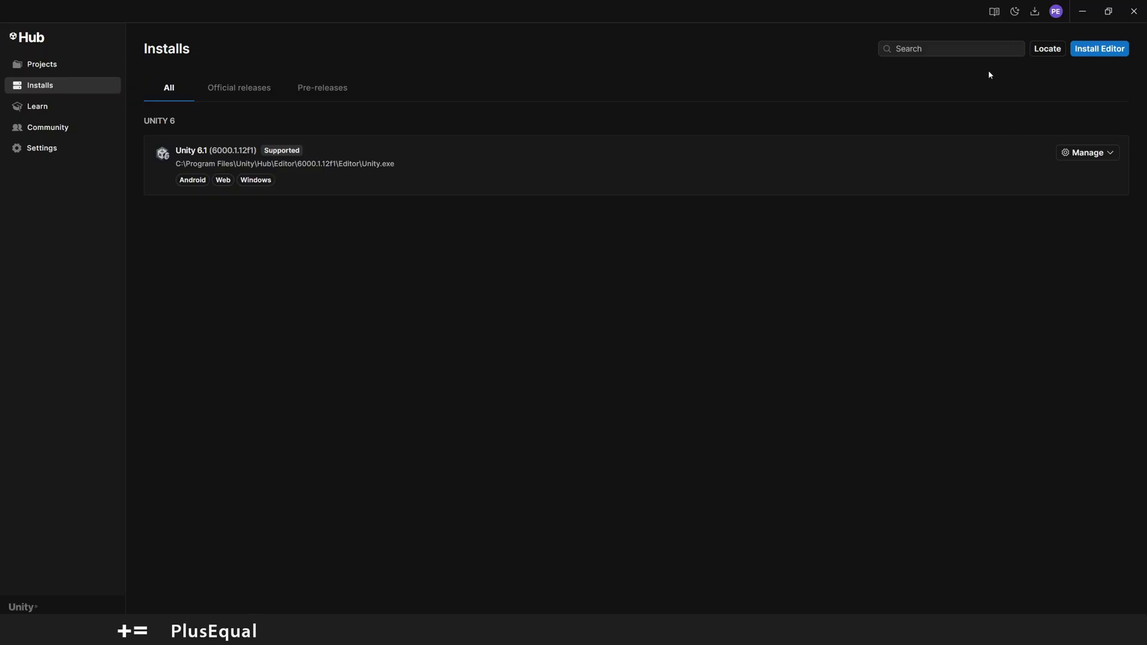
click(1035, 13)
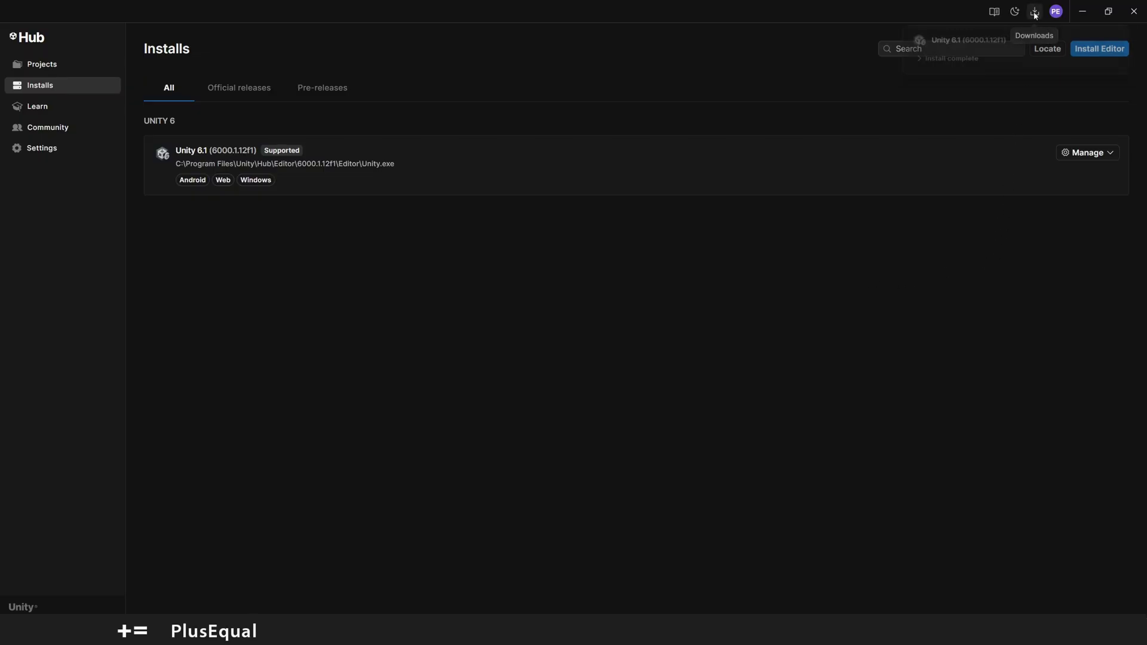
click(910, 63)
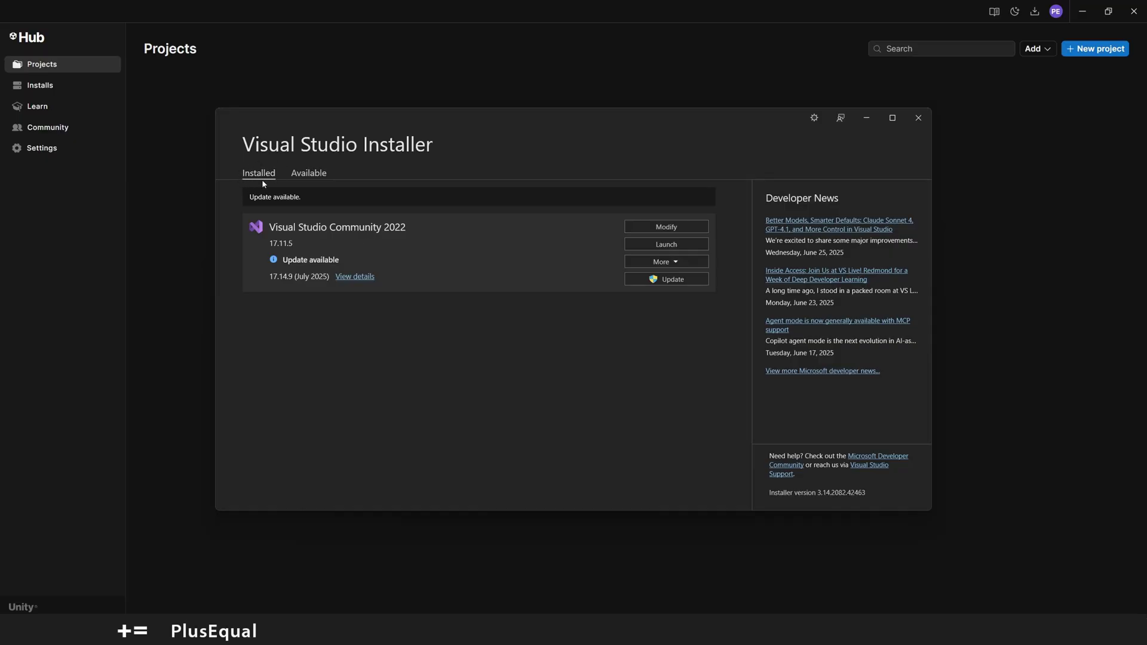
Step: Look over the Available editions in Visual Studio Installer, then return to Installed
click(298, 175)
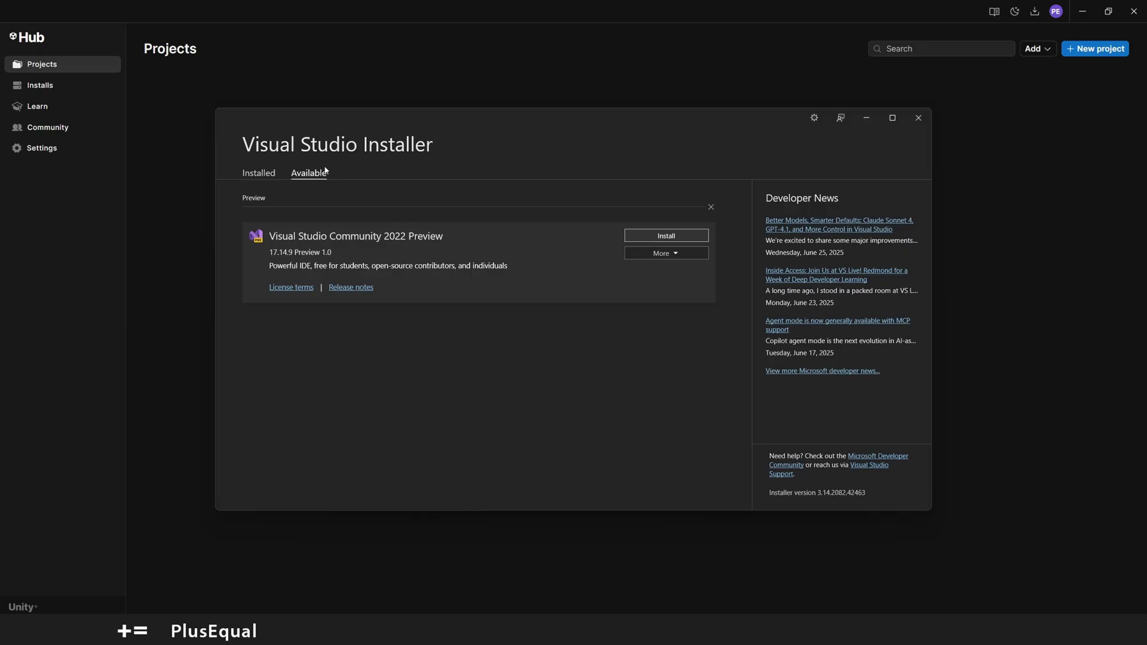
click(258, 174)
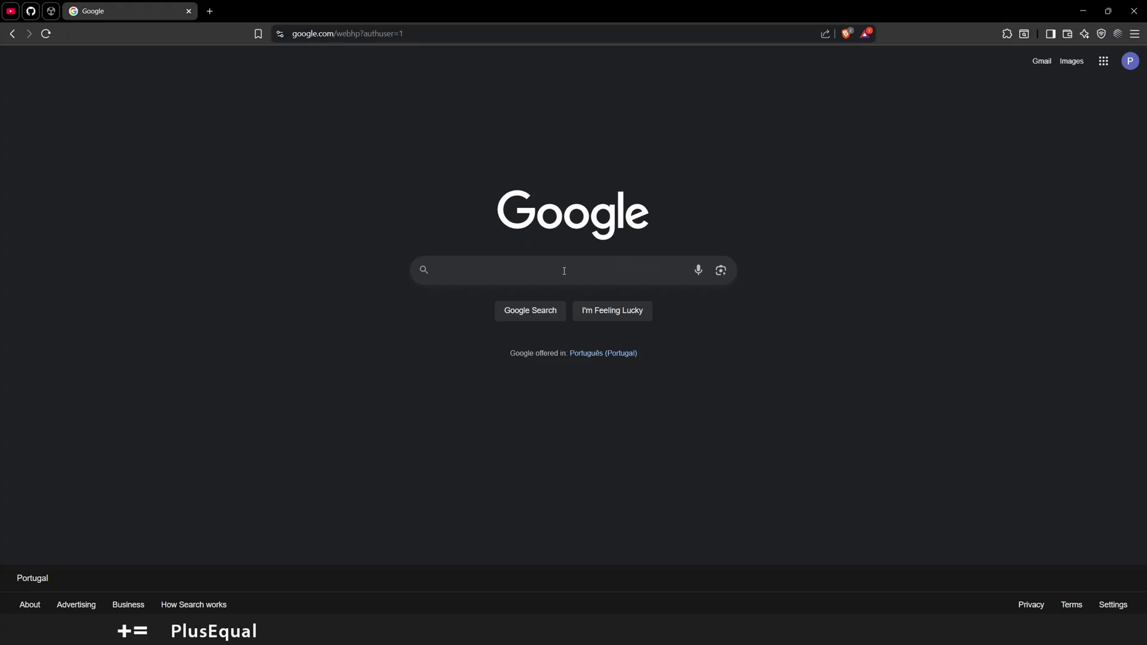
Step: Search 'visual' and open the official Visual Studio 2022 page
text(visual studio 2022)
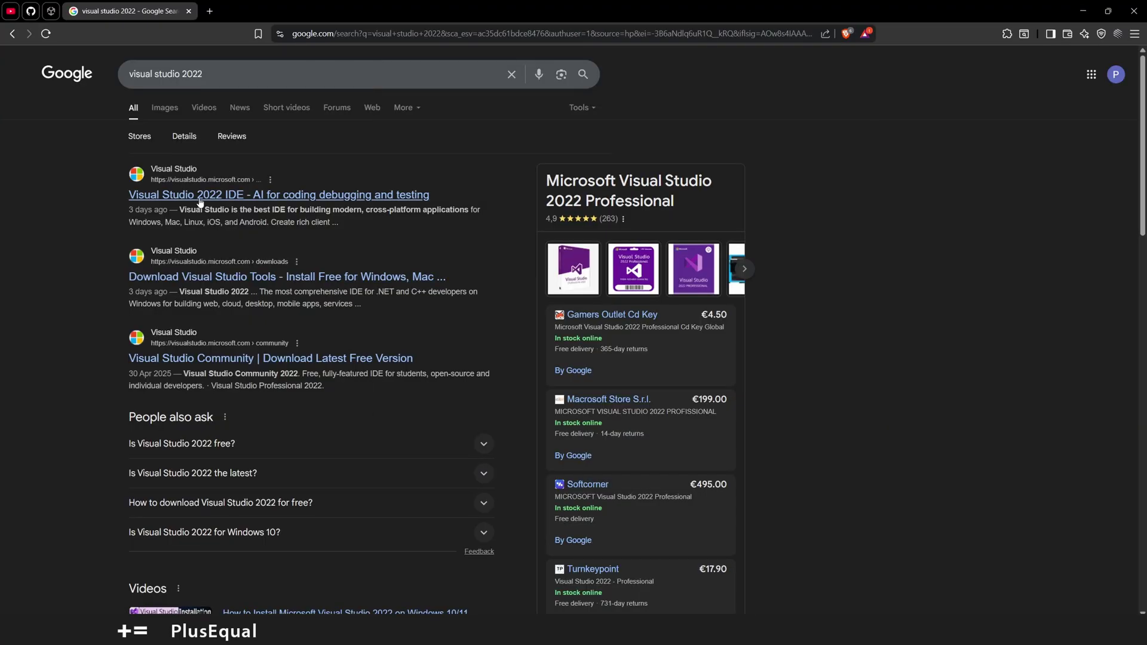
click(202, 202)
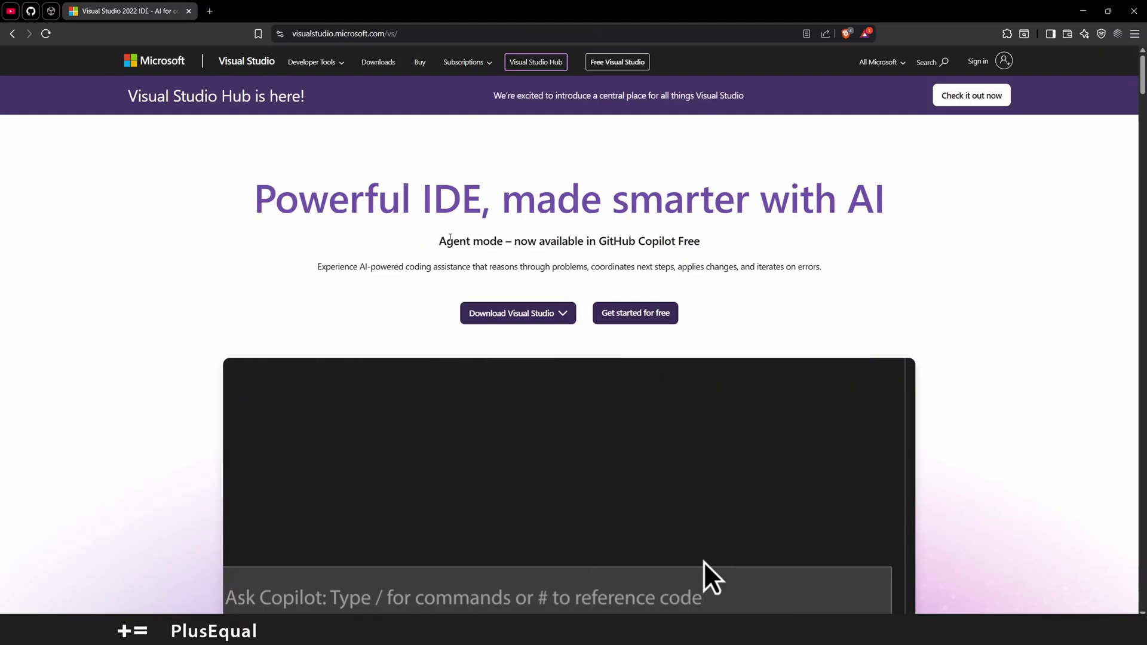
scroll(711, 478, down, 5)
scroll(723, 376, down, 7)
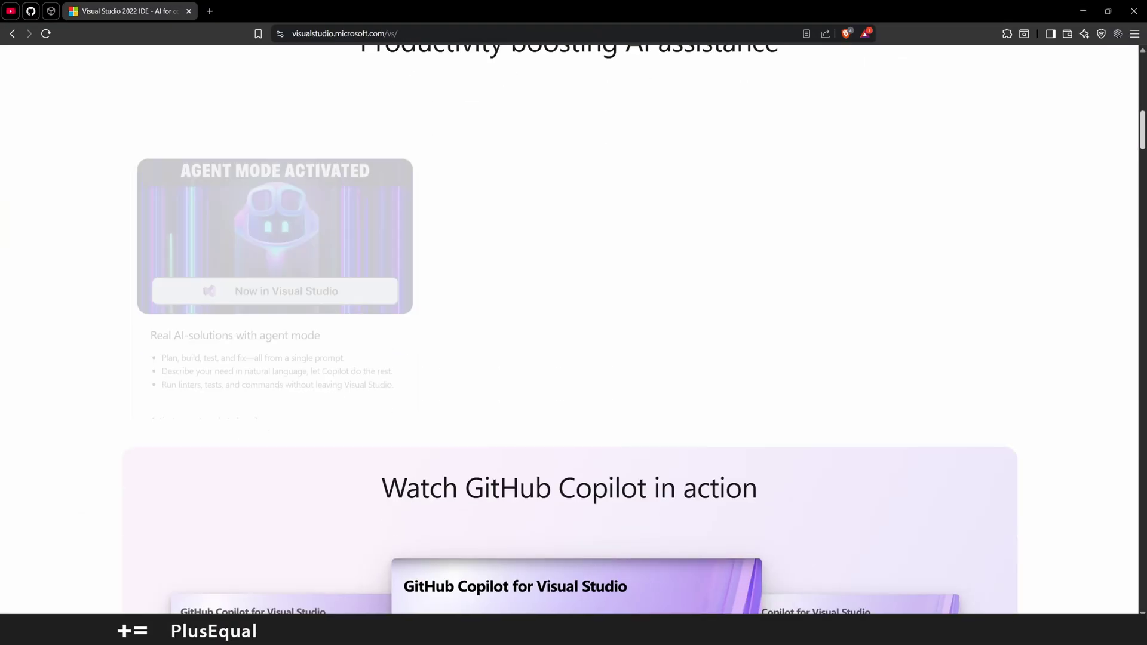
drag(1142, 130, 1142, 77)
Step: Pick the Community 2022 download, then cancel saving the installer file
click(517, 300)
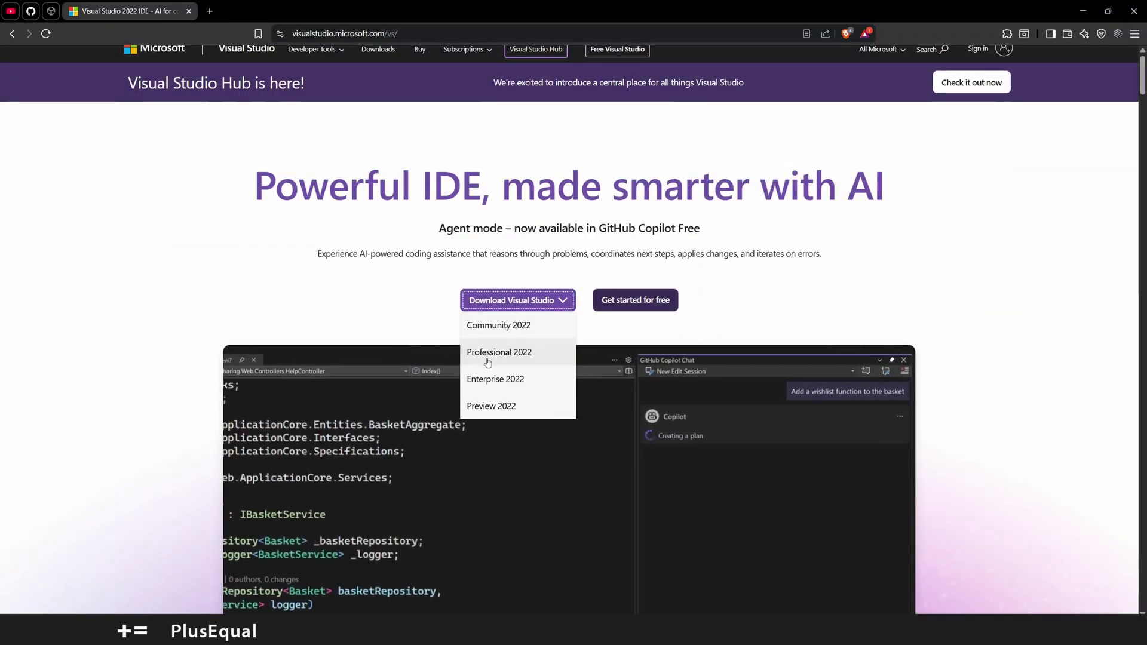
click(518, 328)
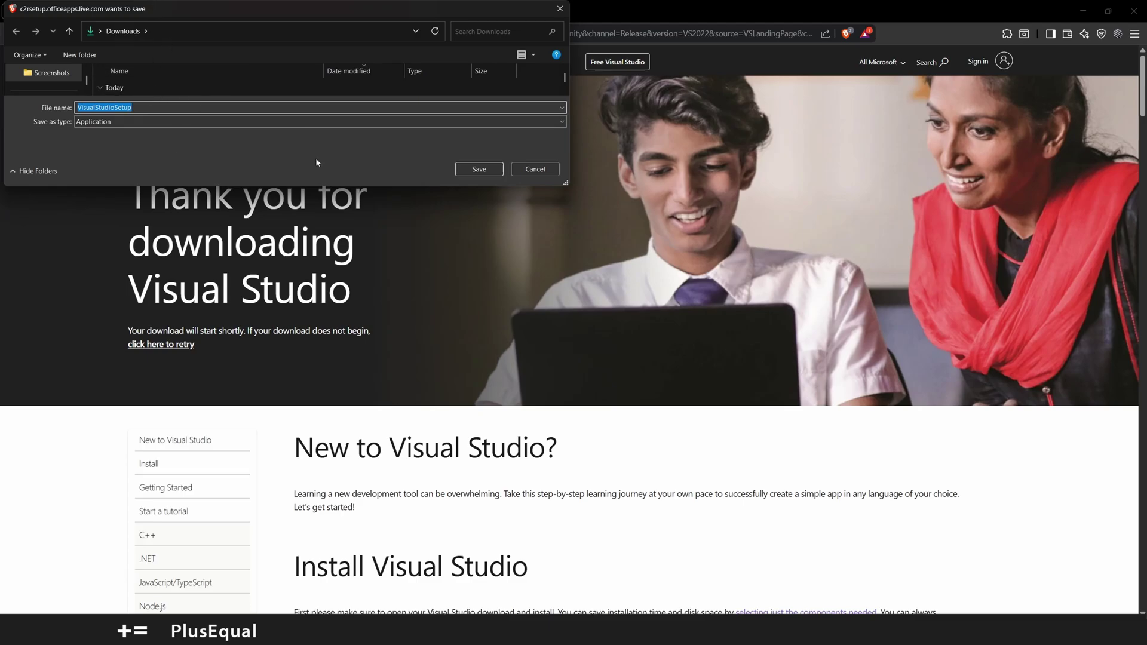
click(536, 170)
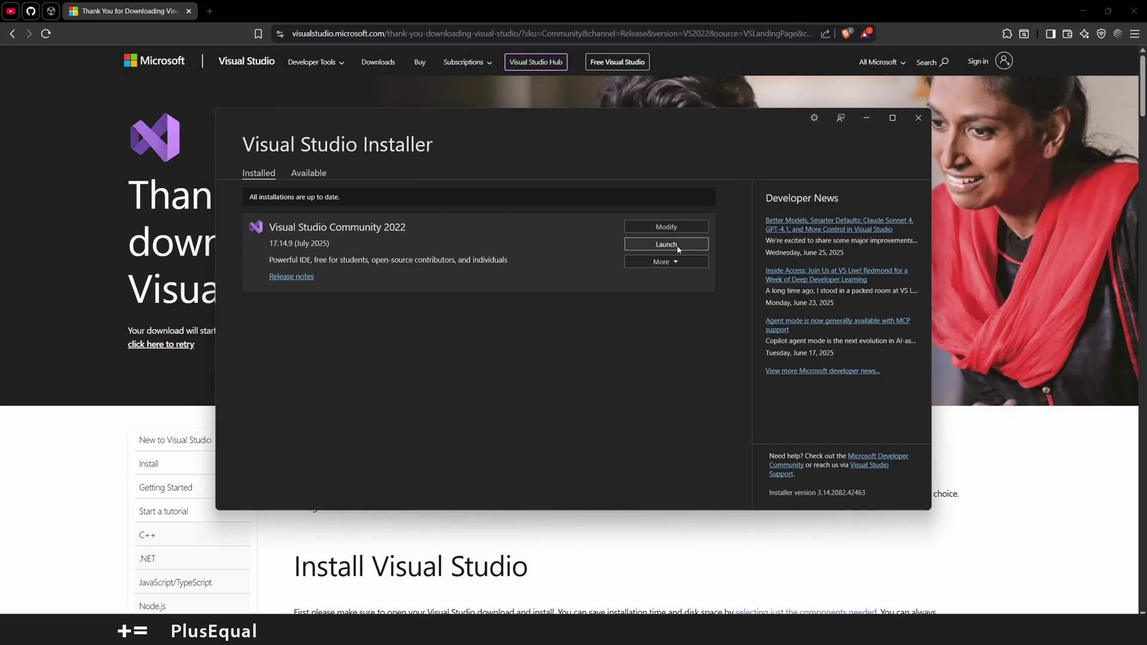
Step: Glance at the More menu, dismiss it, and launch Visual Studio Community 2022
click(675, 261)
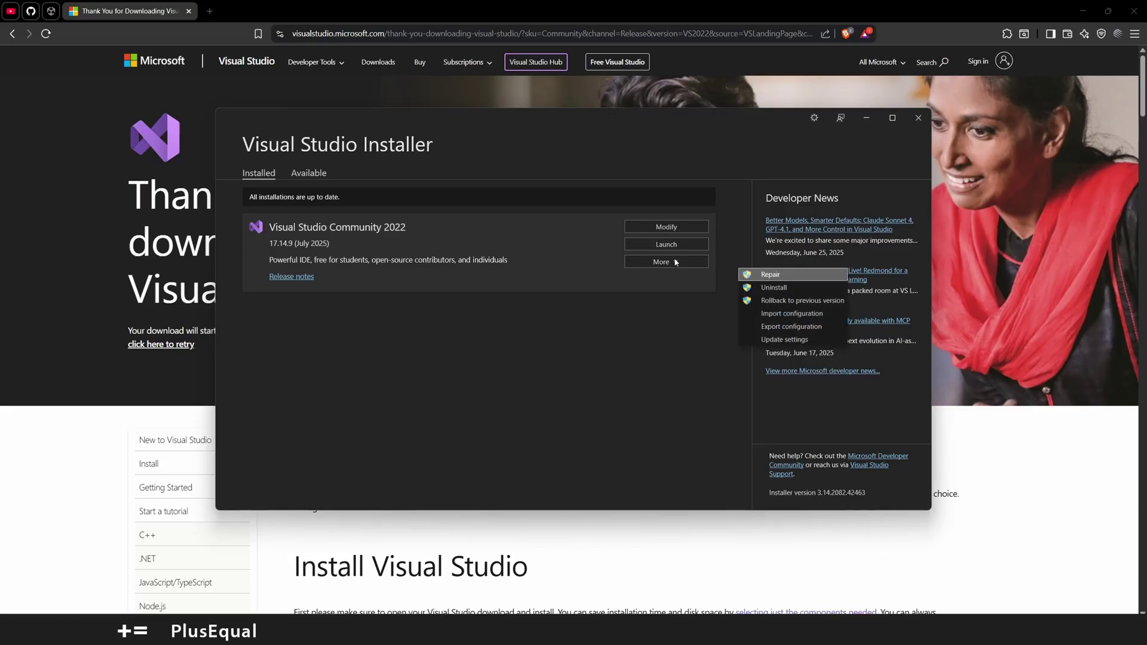
click(592, 214)
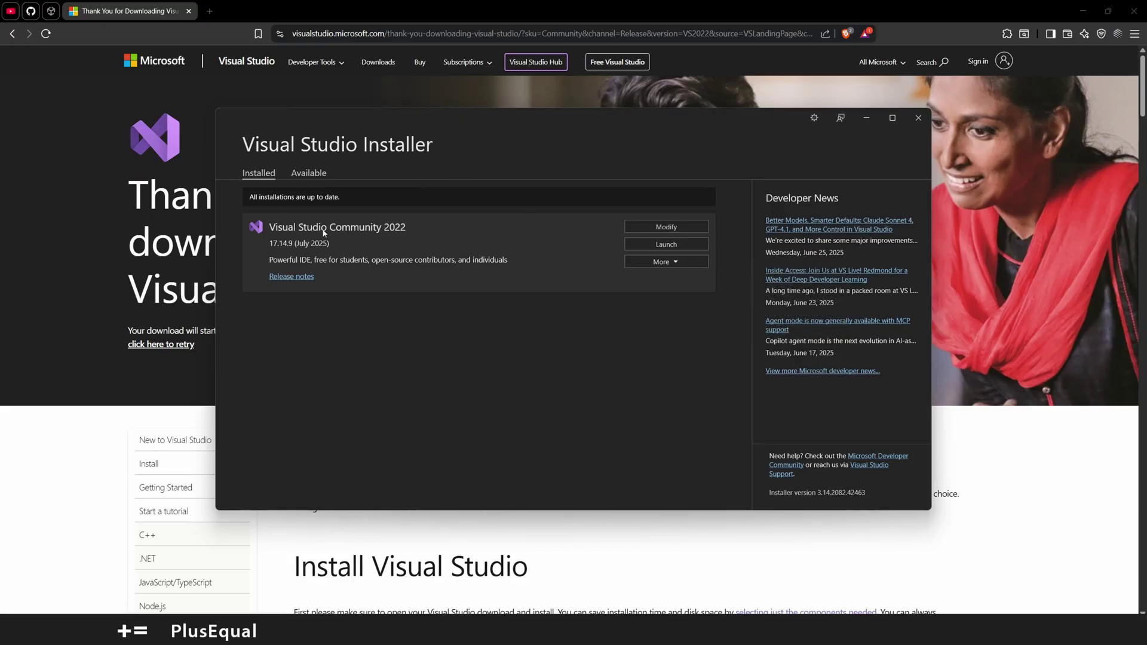
click(668, 245)
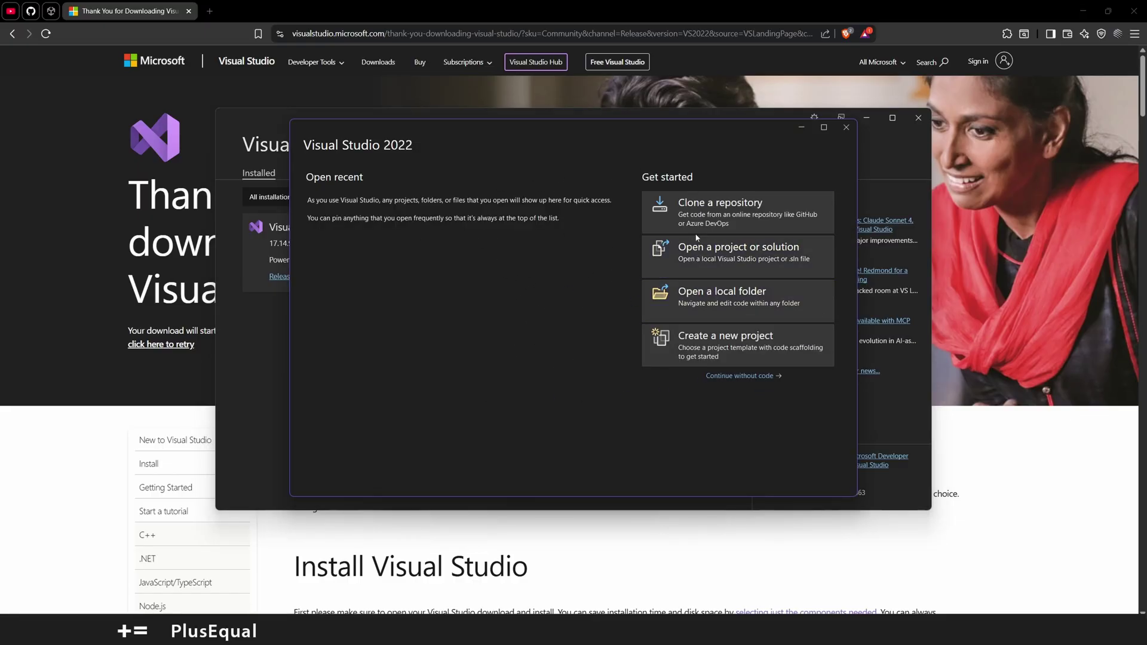
Step: Choose Continue without code on the Visual Studio 2022 start window
click(763, 378)
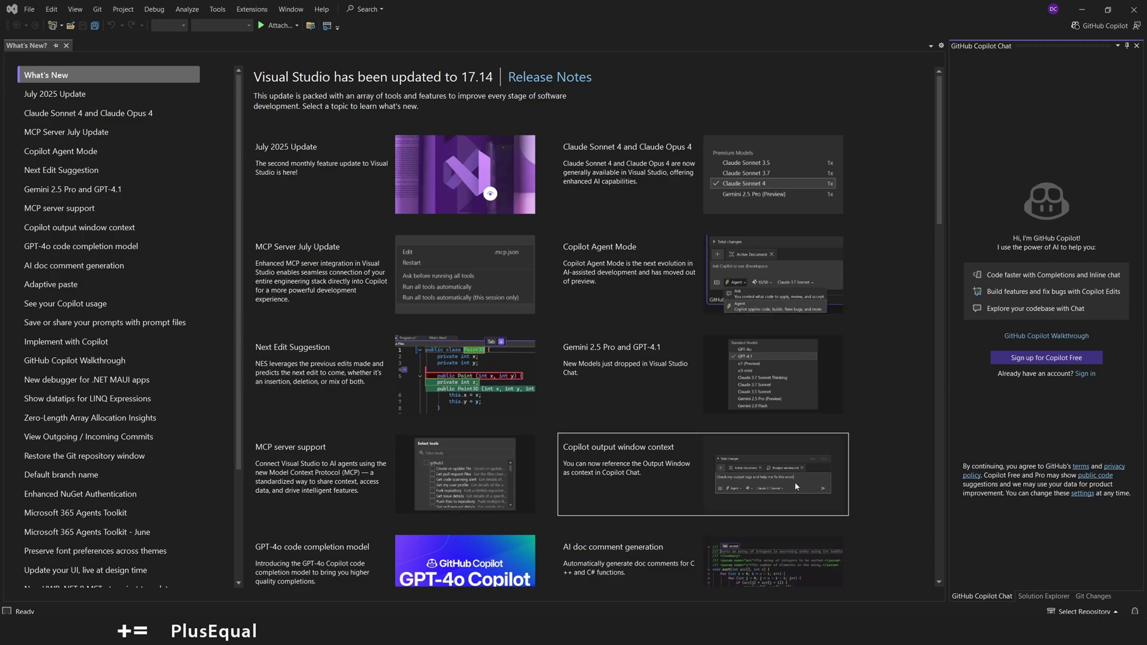
Step: In Unity Hub's Installs, inspect Unity 6.1's Manage menu and the Install Editor list, installing nothing
mouse_move(735, 643)
click(735, 583)
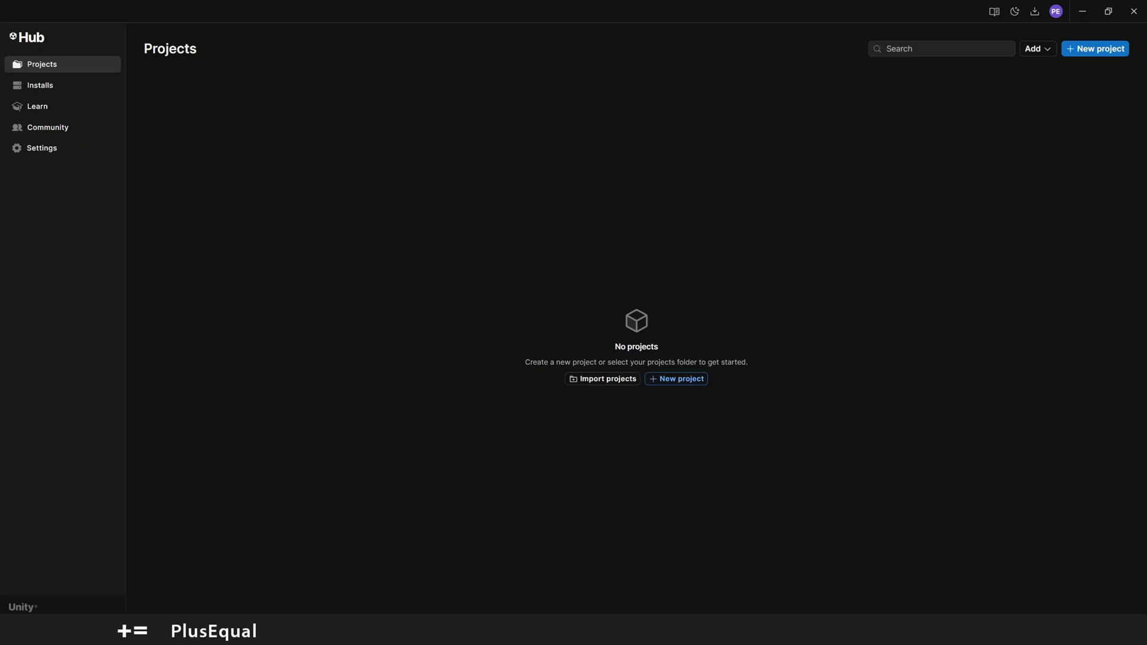
click(37, 85)
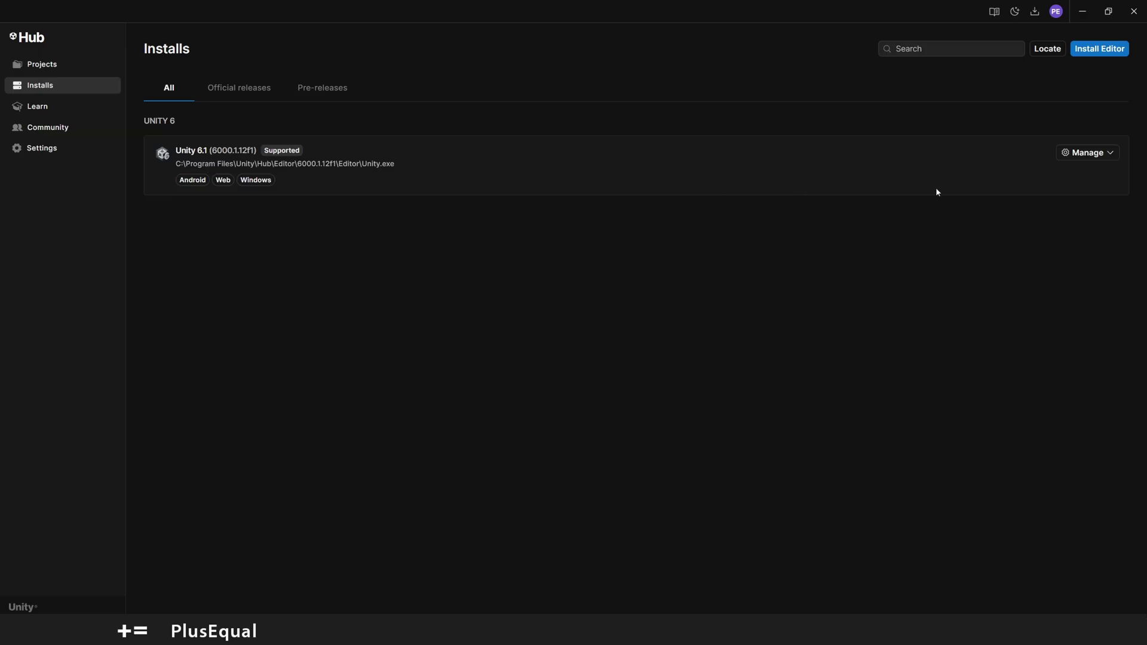
click(1088, 154)
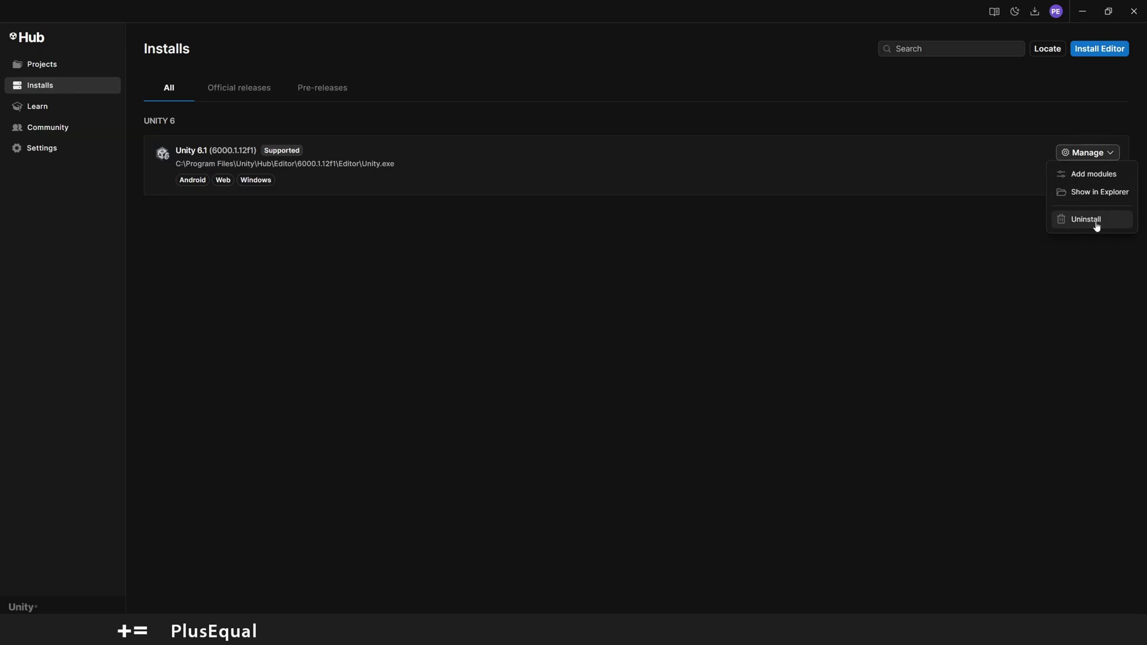
click(1036, 128)
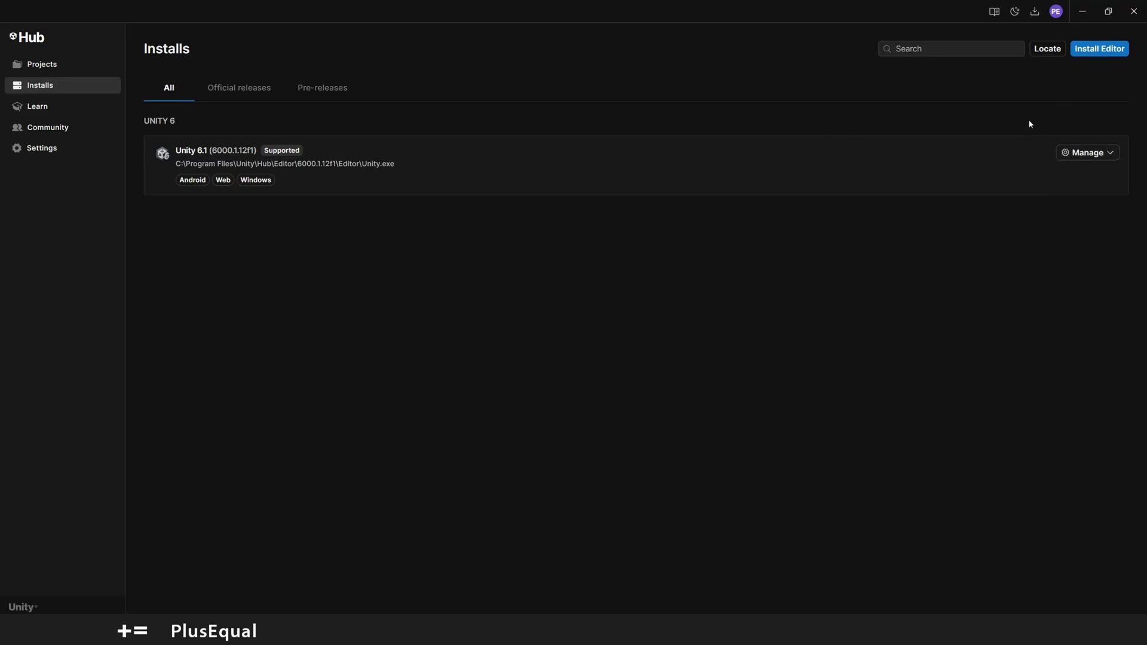
click(1090, 57)
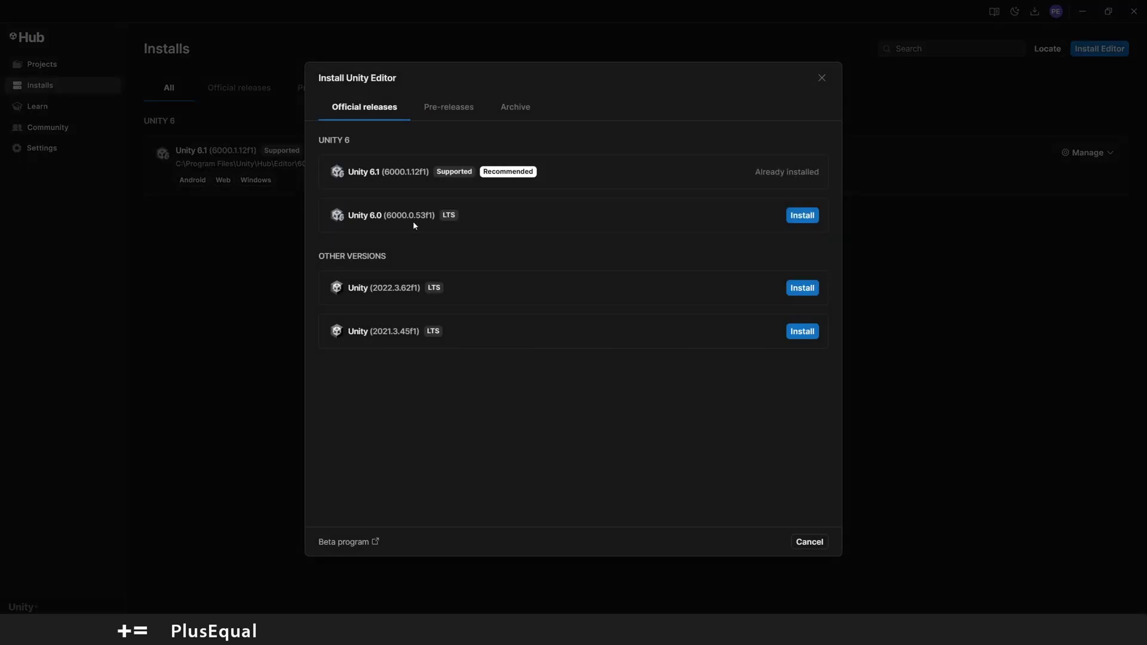
click(822, 79)
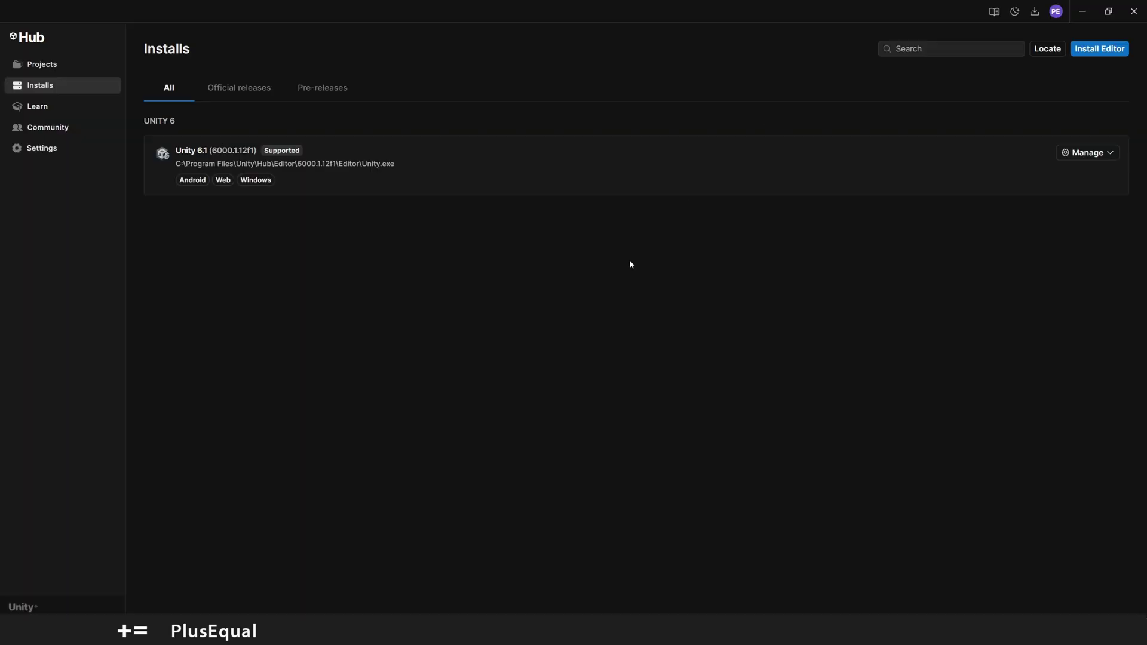
Step: Start a new project on editor 6000.1.12f1, keeping the existing organization unchanged
click(60, 67)
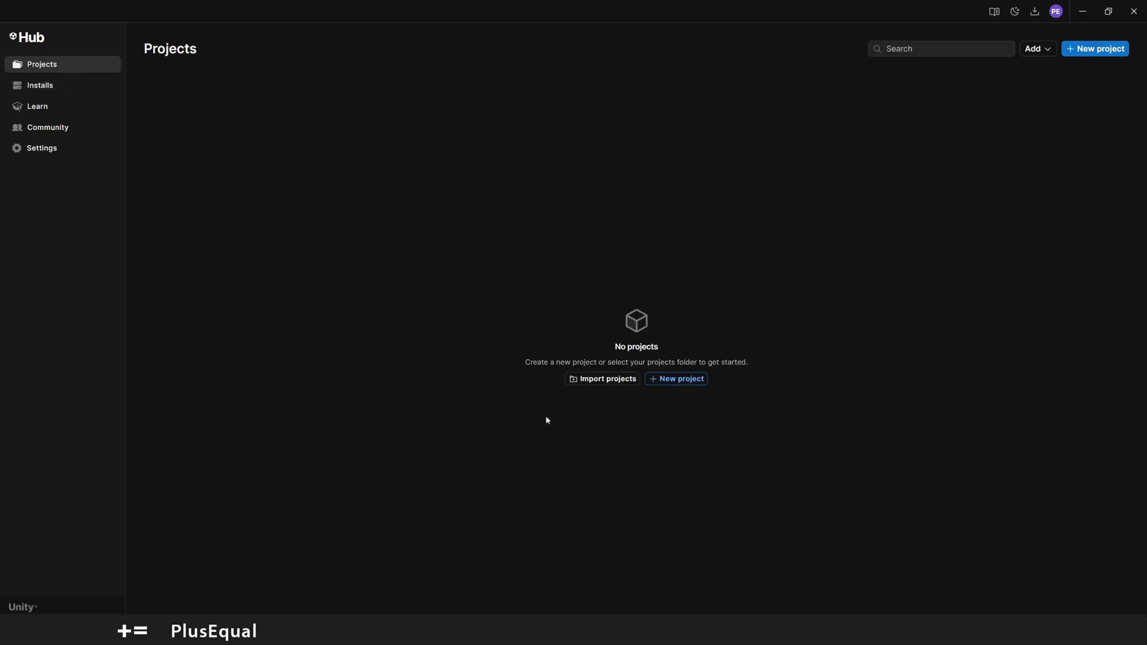
click(680, 379)
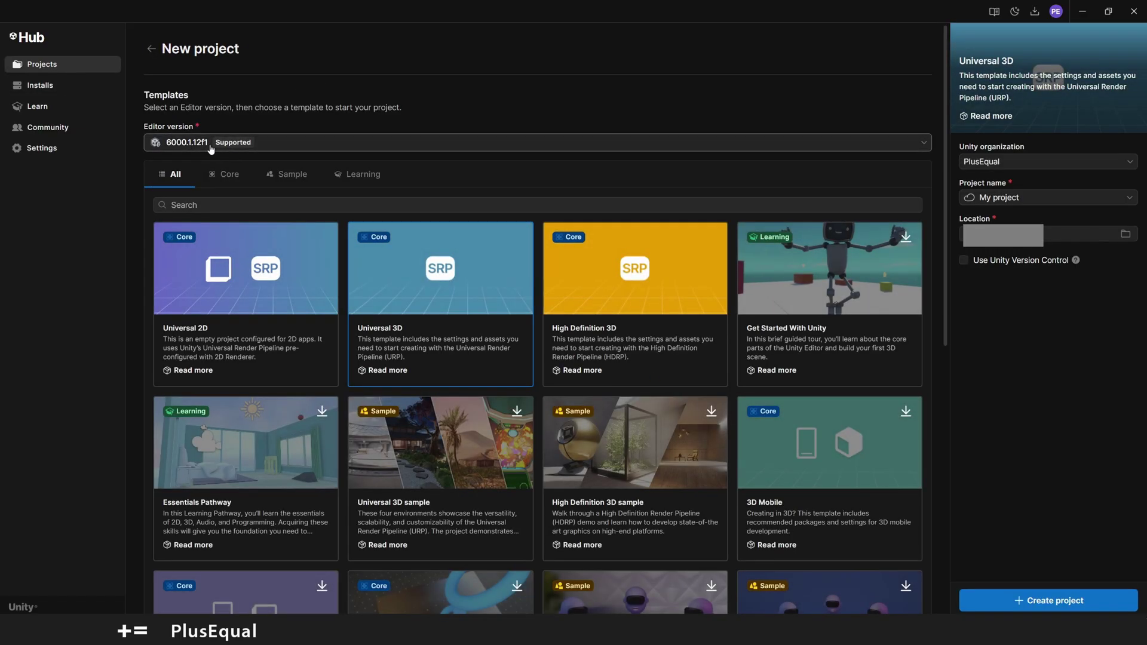
click(300, 149)
click(308, 145)
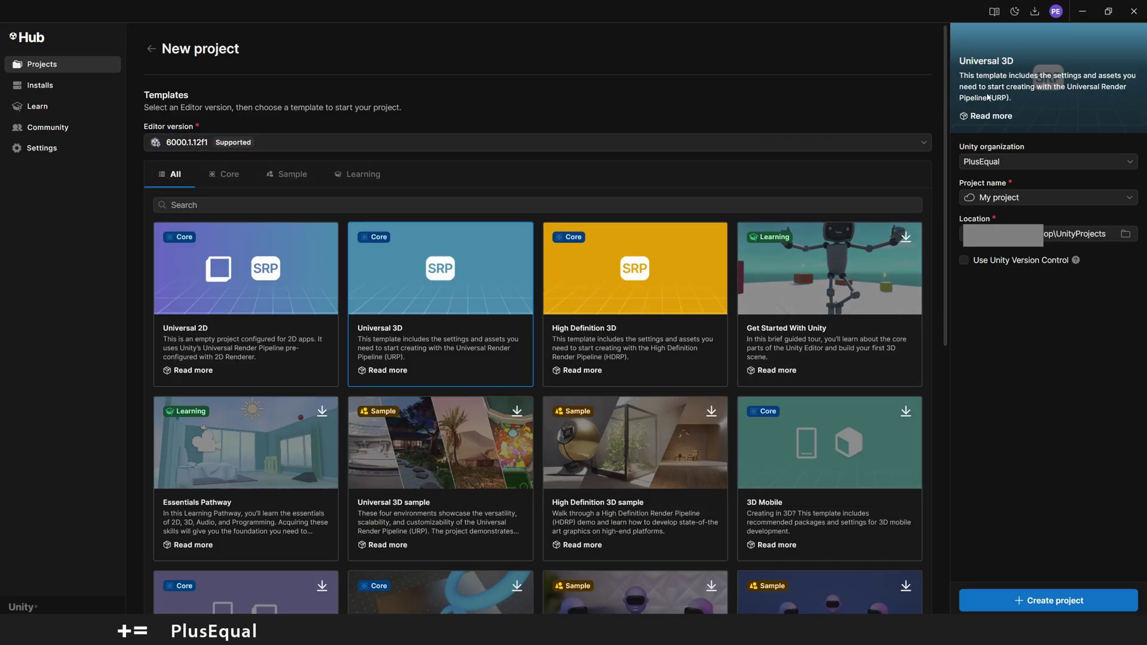
click(993, 162)
click(989, 179)
Step: Replace the default project name with IntroTutorial
click(963, 191)
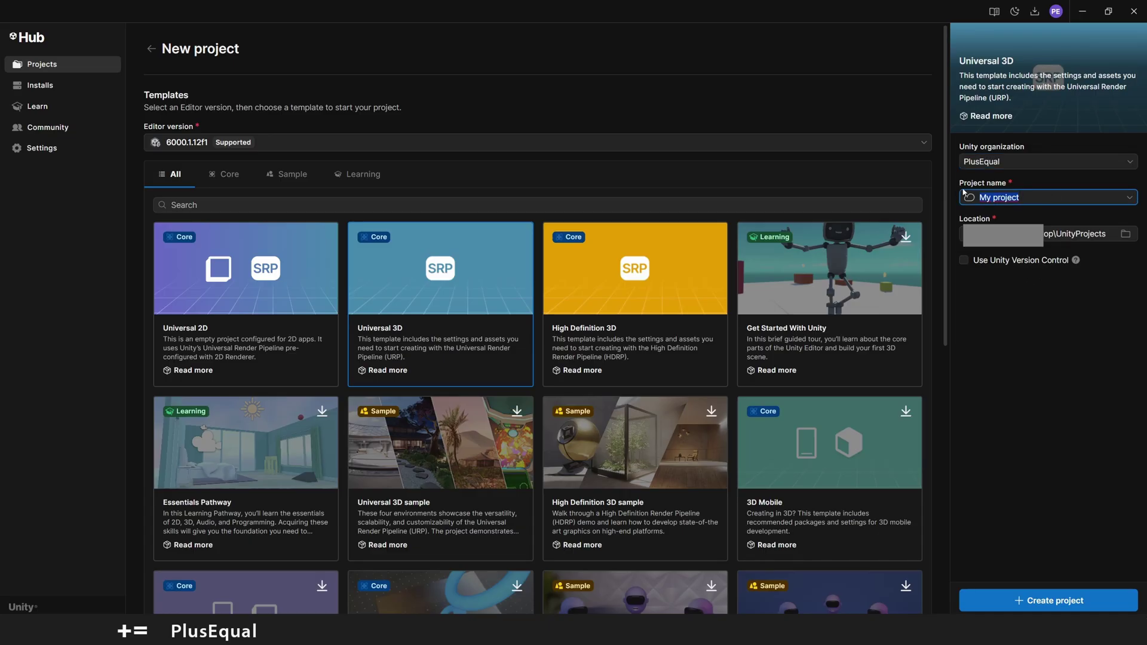
text(IntroTutorial)
click(1015, 202)
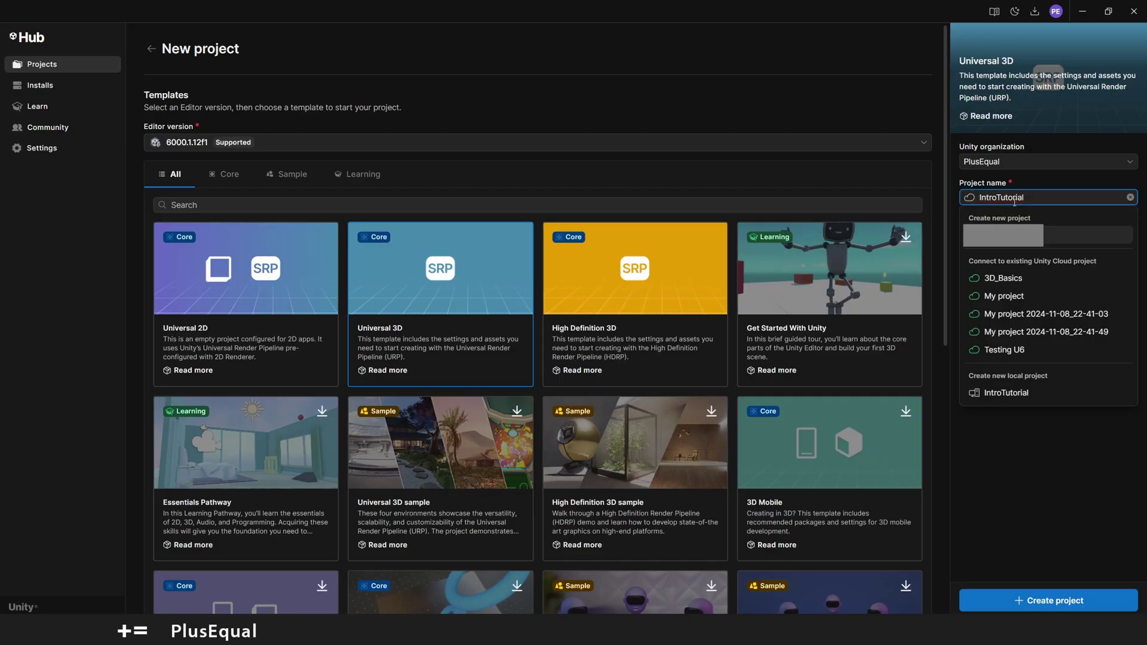
text(_)
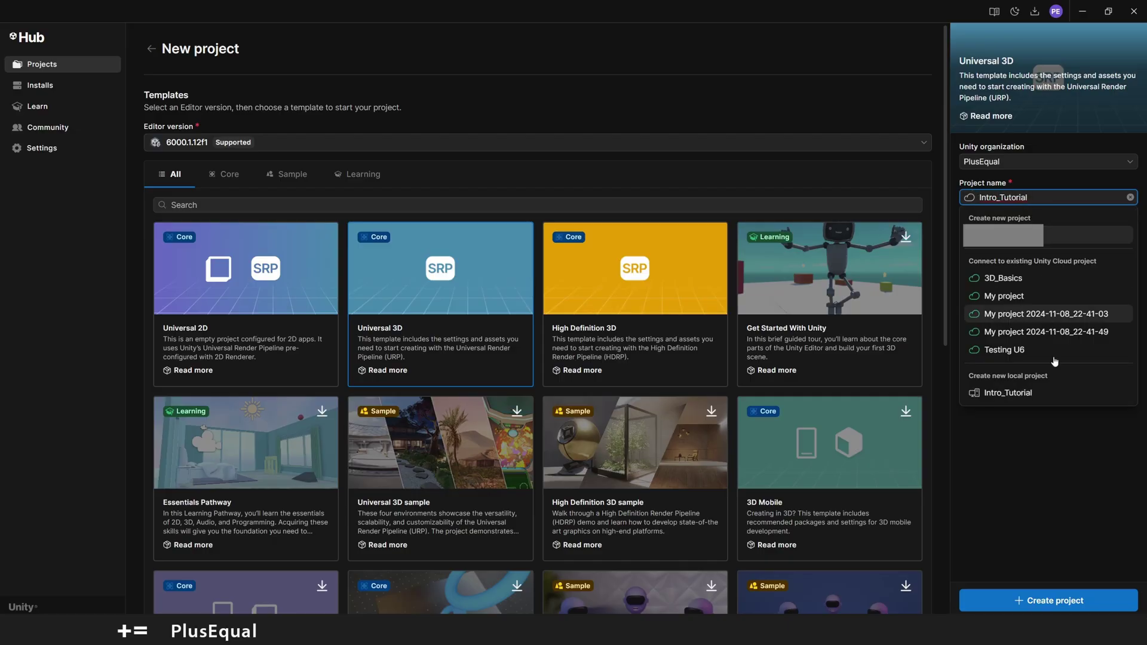
click(1056, 412)
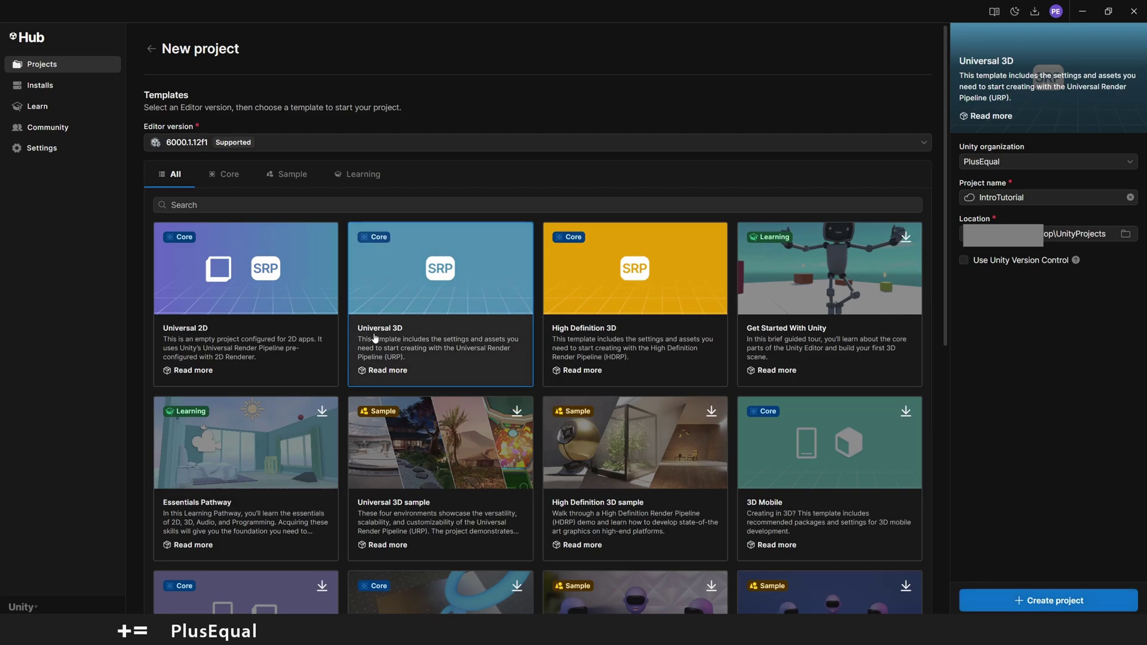
Step: Create the IntroTutorial project and agree to the Unity Editor Software Terms to continue
click(1054, 601)
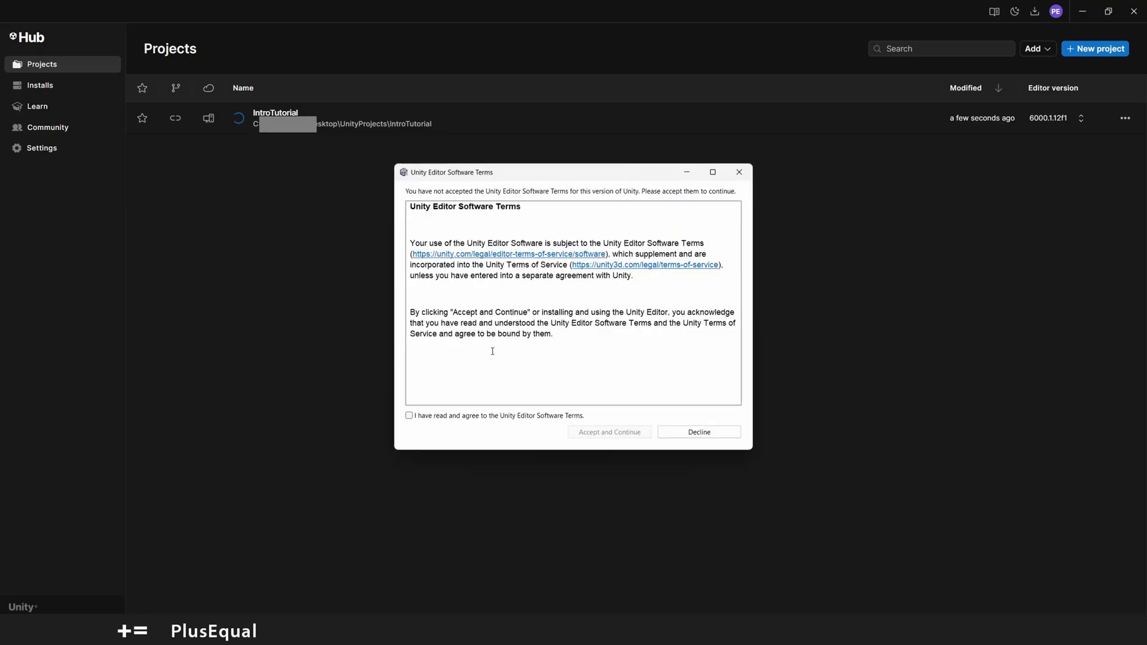
click(408, 416)
click(601, 433)
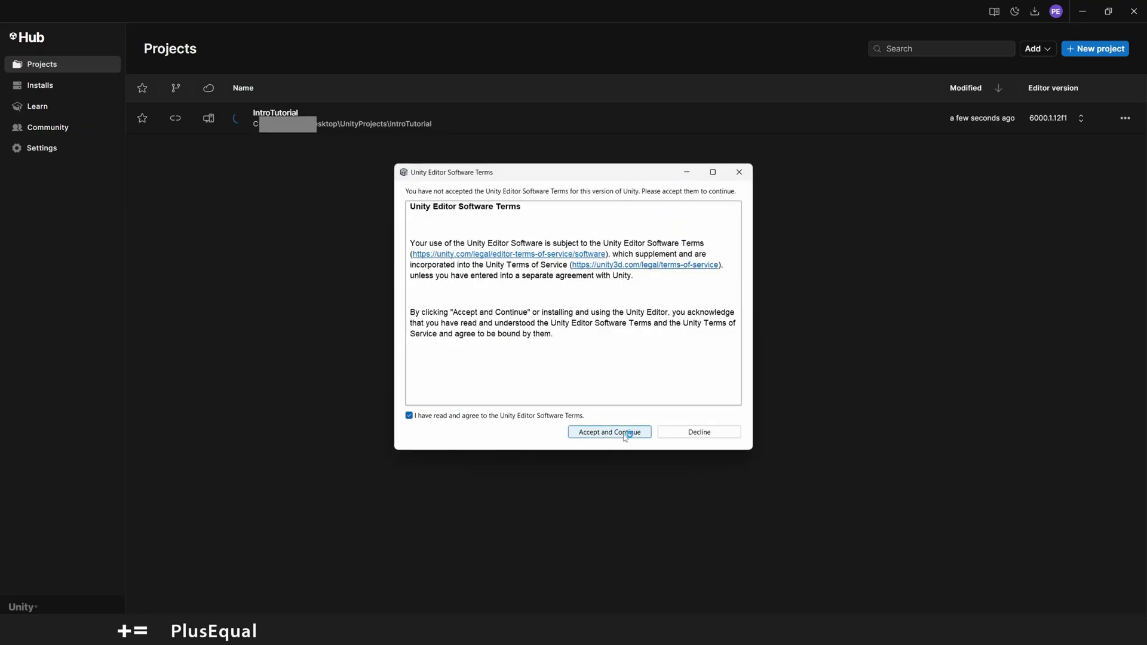